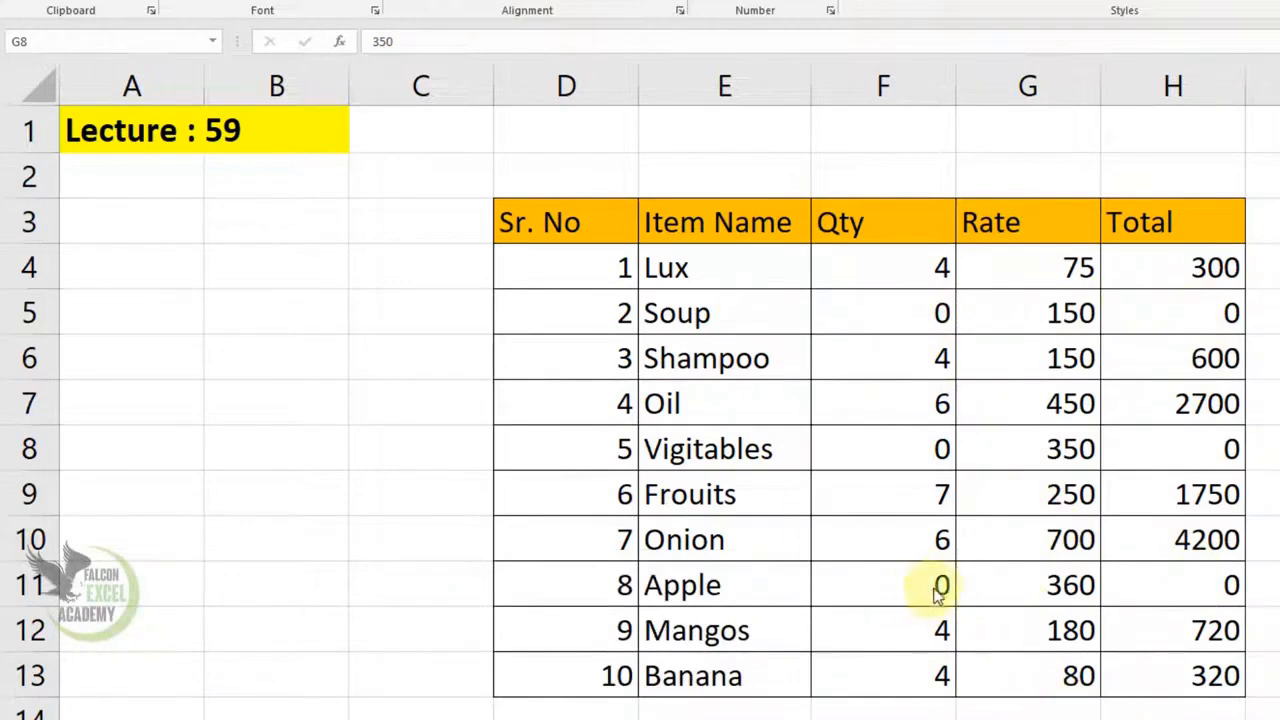
Give D3:H13 the custom number format 0;0;;@ so zero quantities and totals show blank
{"action": "left_click_drag", "start_coordinate": [563, 218], "coordinate": [1223, 663]}
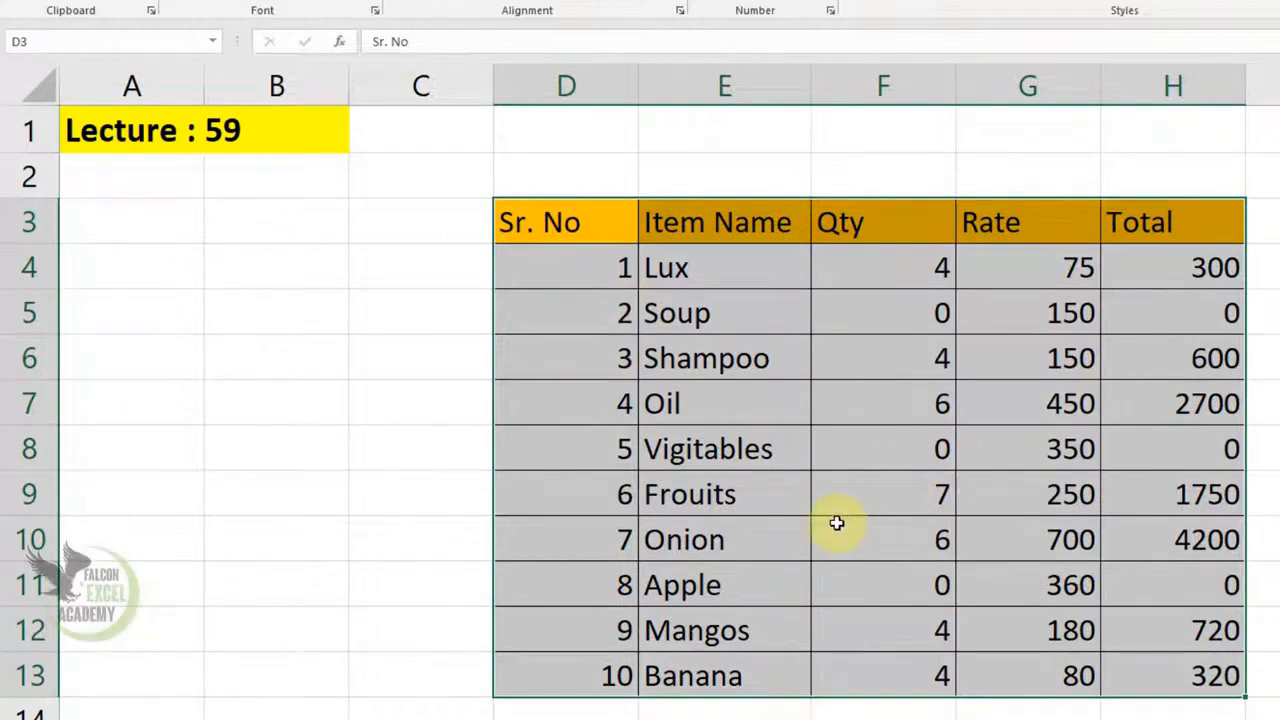
{"action": "right_click", "coordinate": [850, 360]}
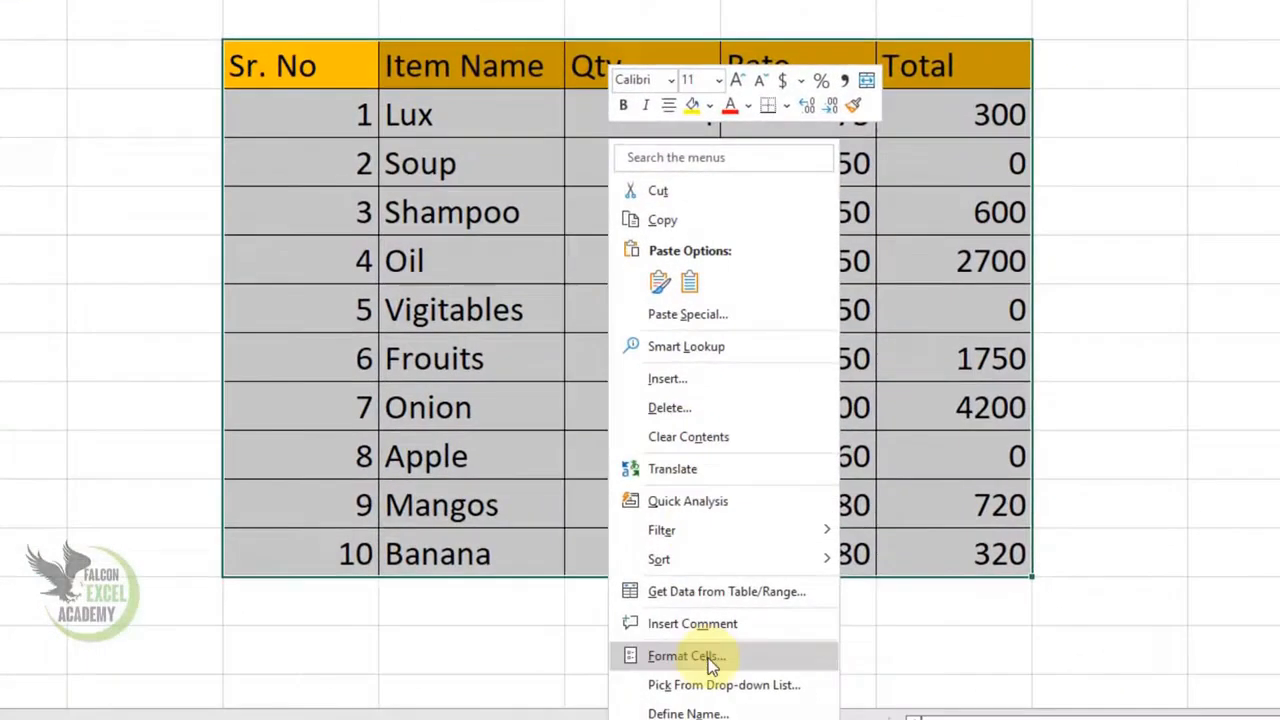
{"action": "left_click", "coordinate": [690, 656]}
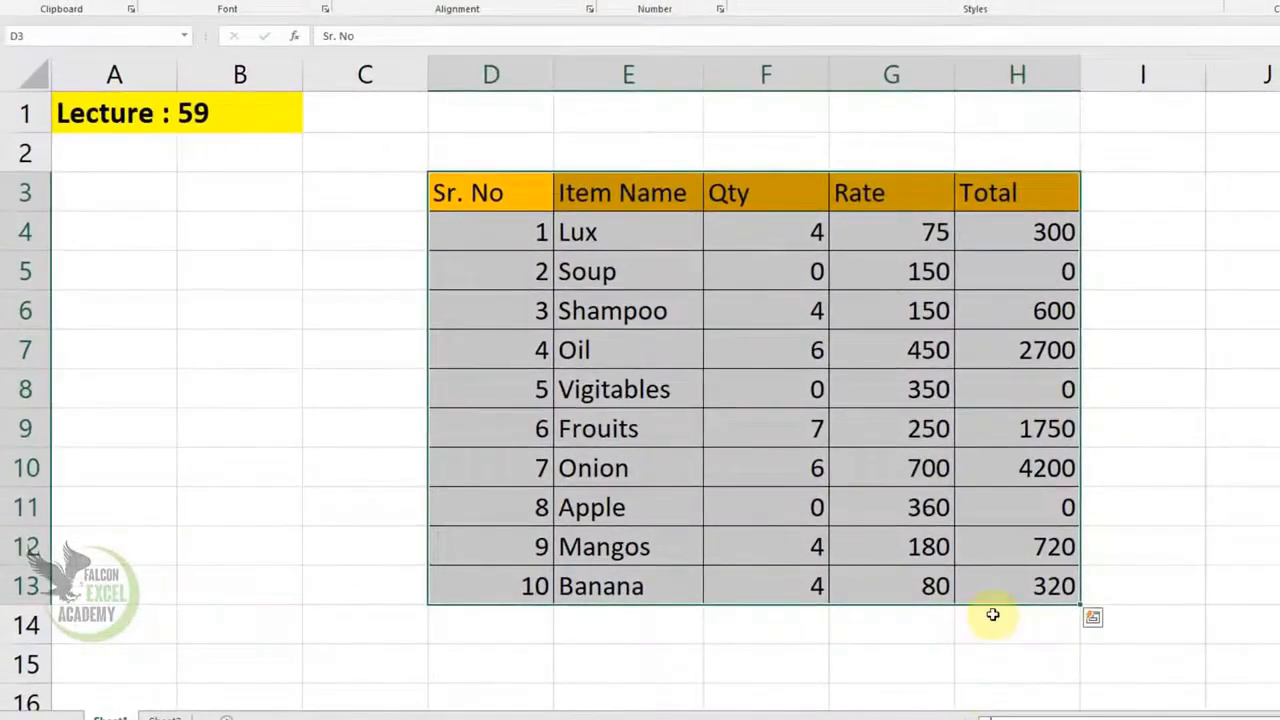
{"action": "key", "text": "ctrl+1"}
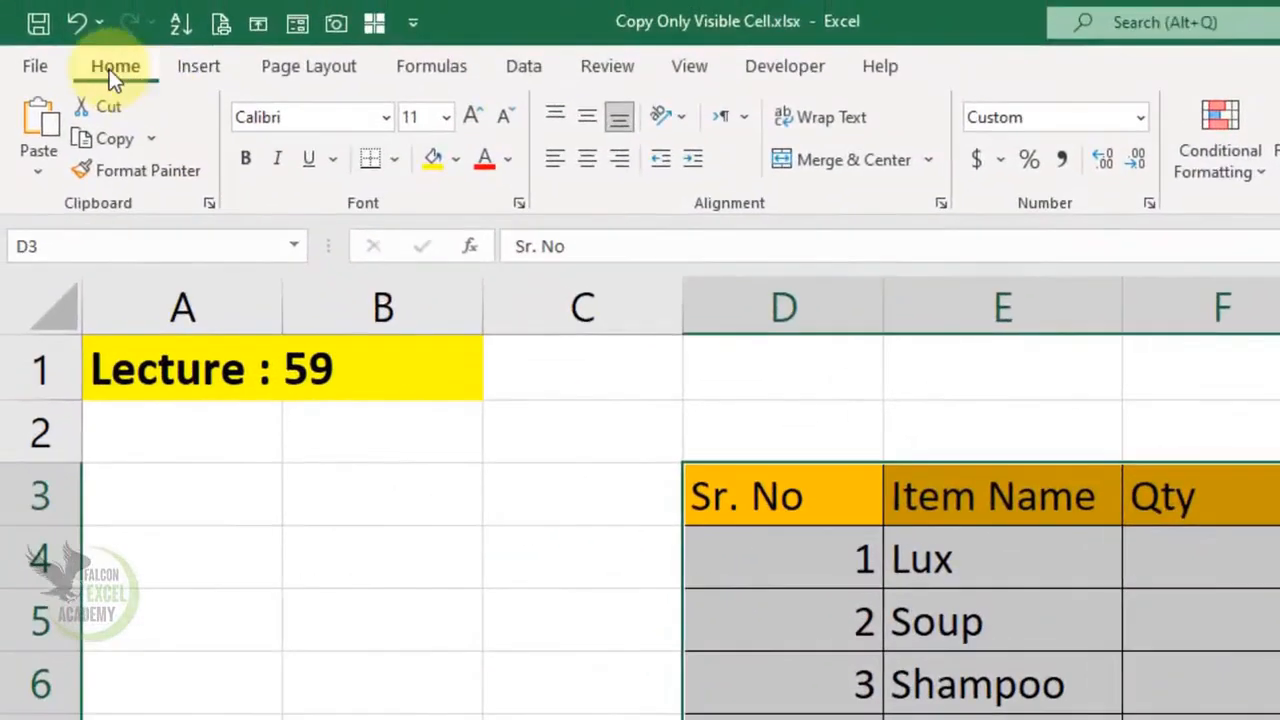
{"action": "left_click", "coordinate": [1149, 204]}
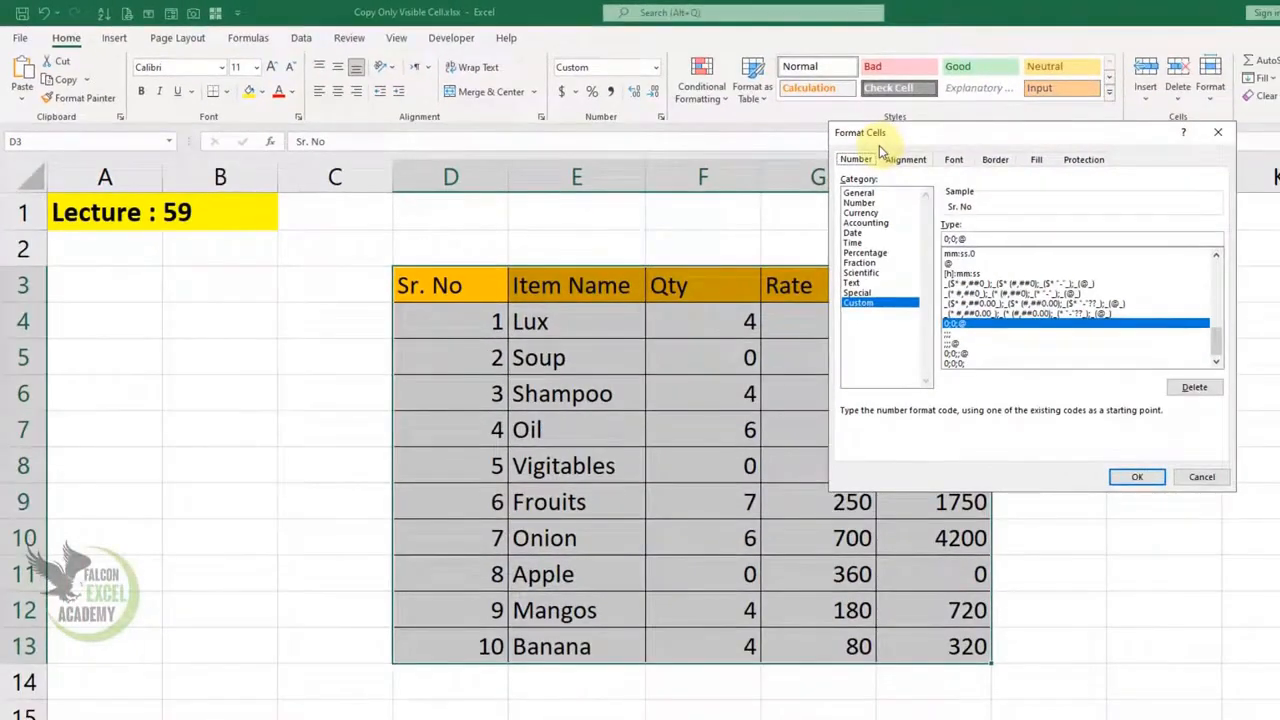
{"action": "left_click", "coordinate": [975, 239]}
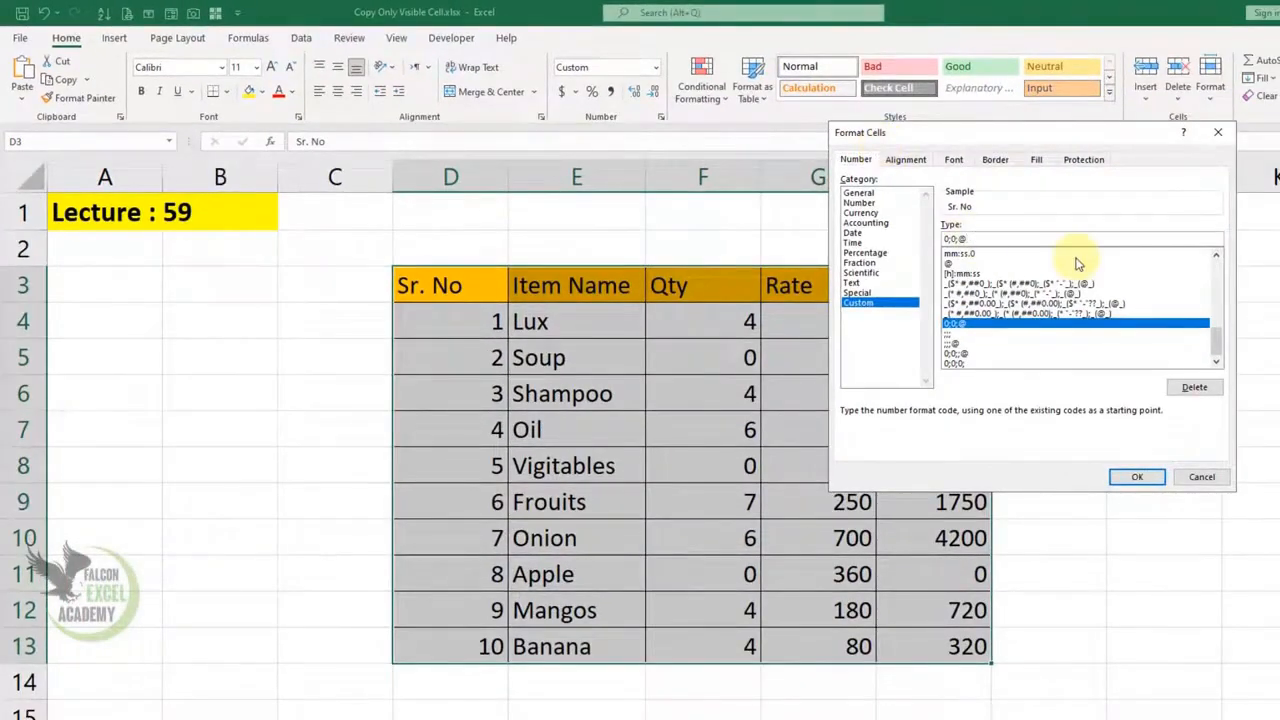
{"action": "key", "text": "BackSpace"}
{"action": "key", "text": "BackSpace"}
{"action": "key", "text": "BackSpace"}
{"action": "key", "text": "BackSpace"}
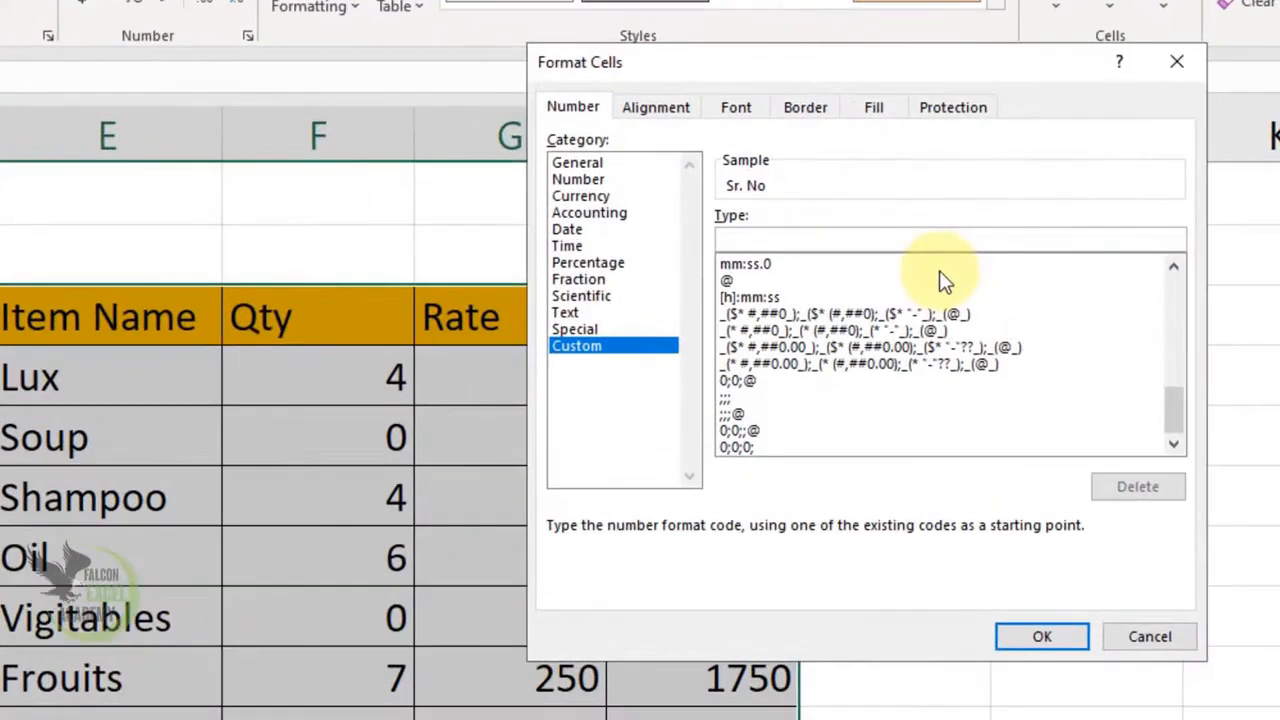
{"action": "left_click_drag", "start_coordinate": [843, 58], "coordinate": [1058, 84]}
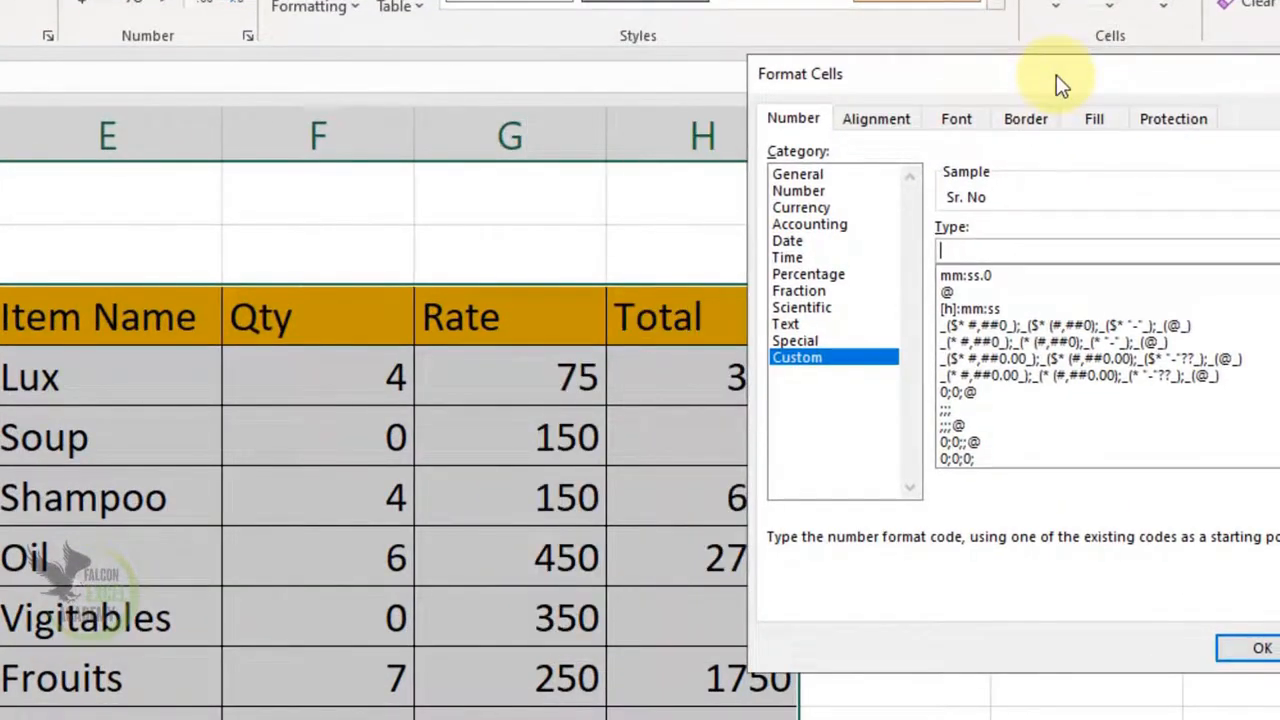
{"action": "type", "text": "0;0"}
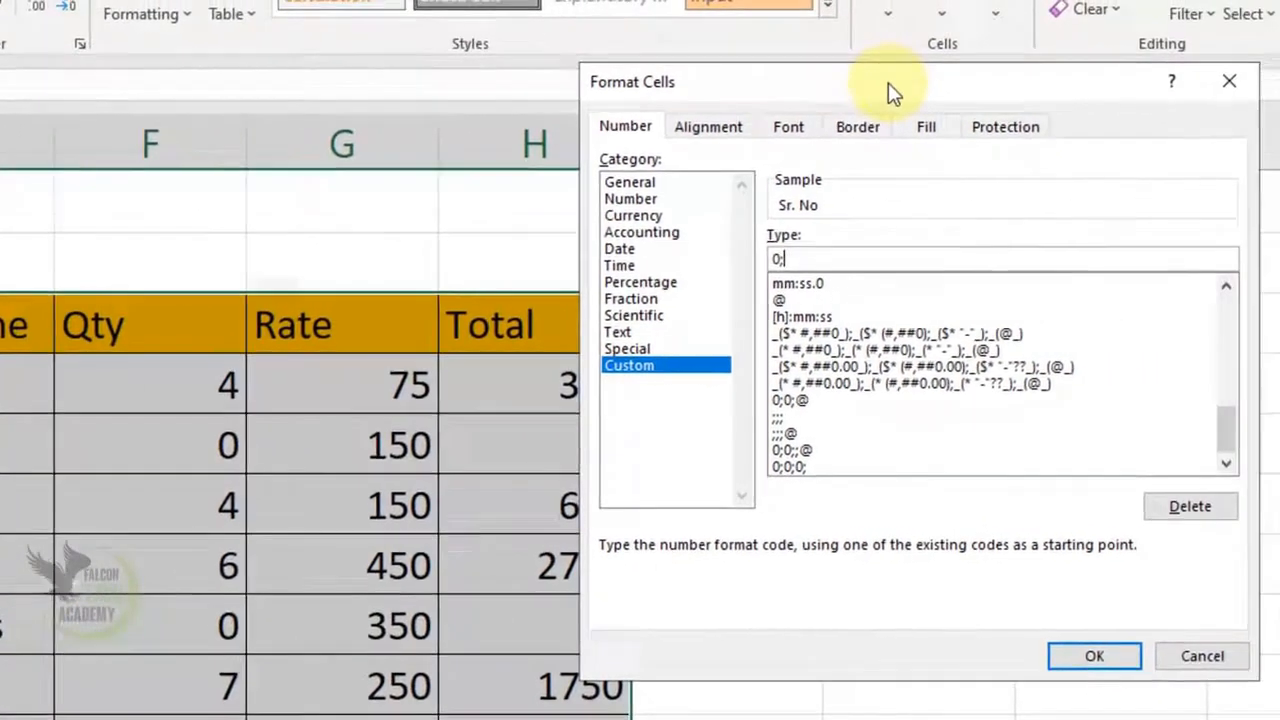
{"action": "type", "text": ";"}
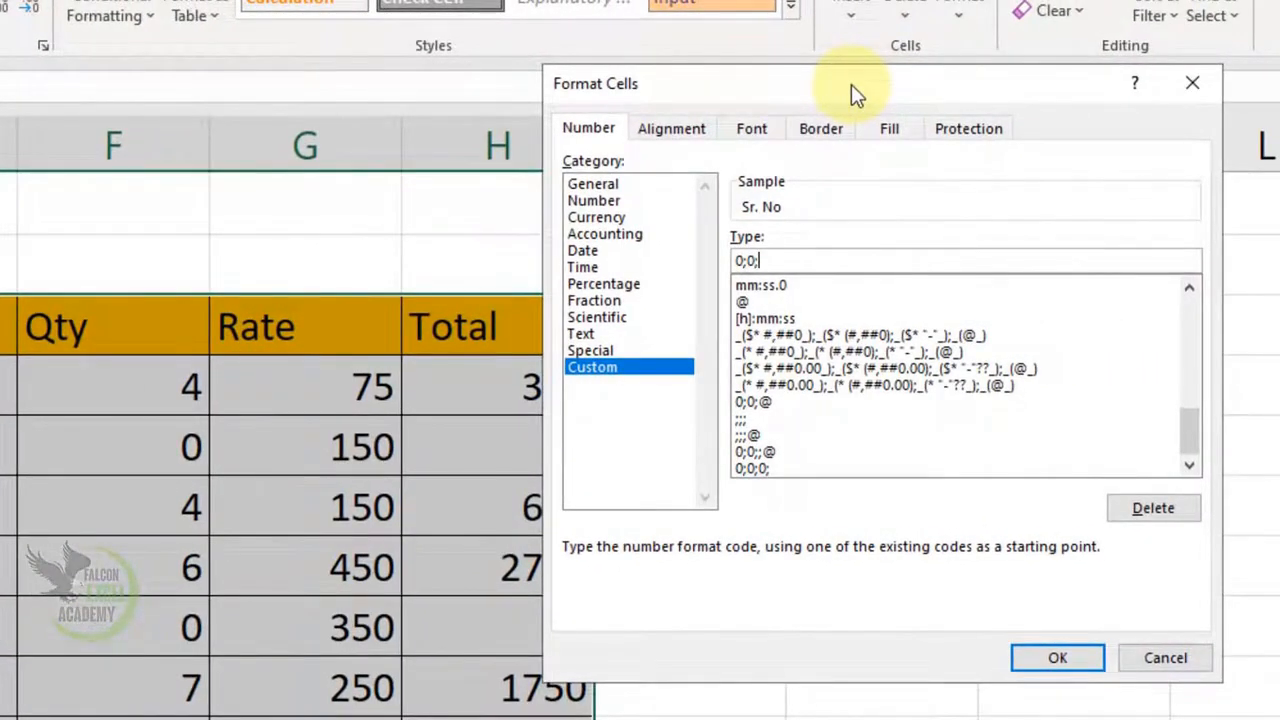
{"action": "type", "text": ";@"}
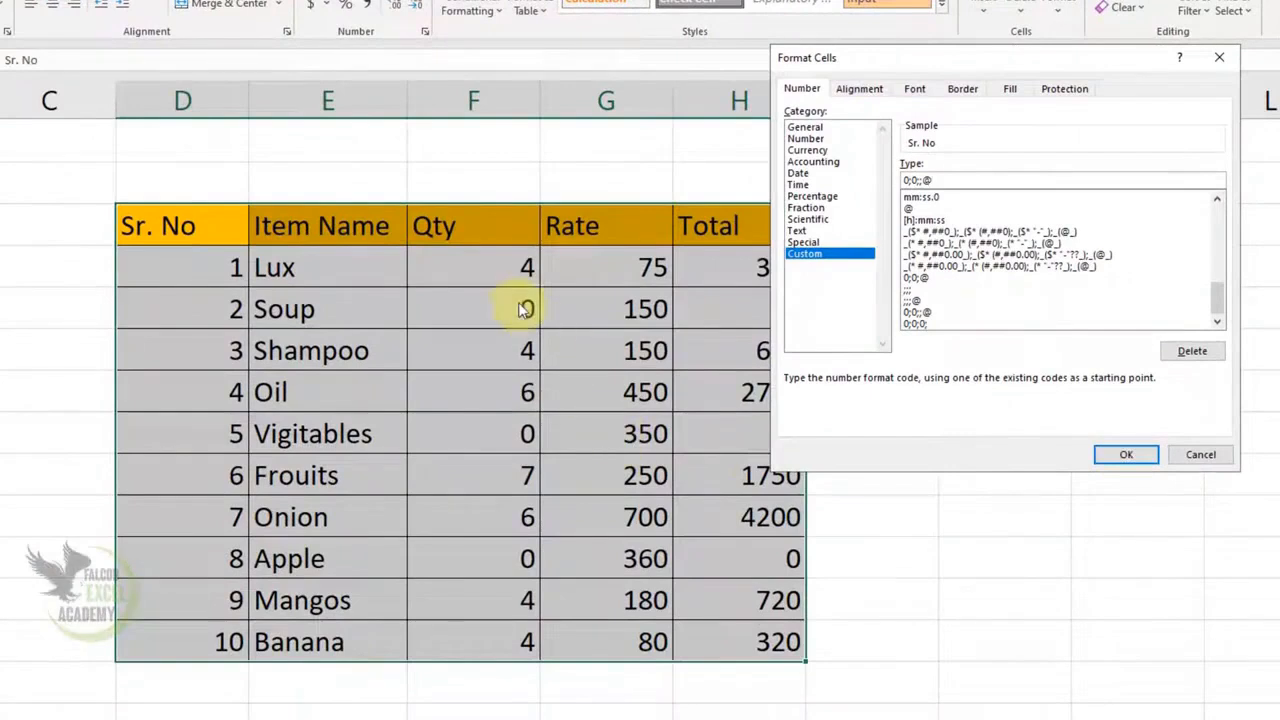
{"action": "left_click", "coordinate": [1132, 452]}
Check that the blank Qty and Total cells for Apple, Soup and other items still hold 0
{"action": "left_click", "coordinate": [789, 566]}
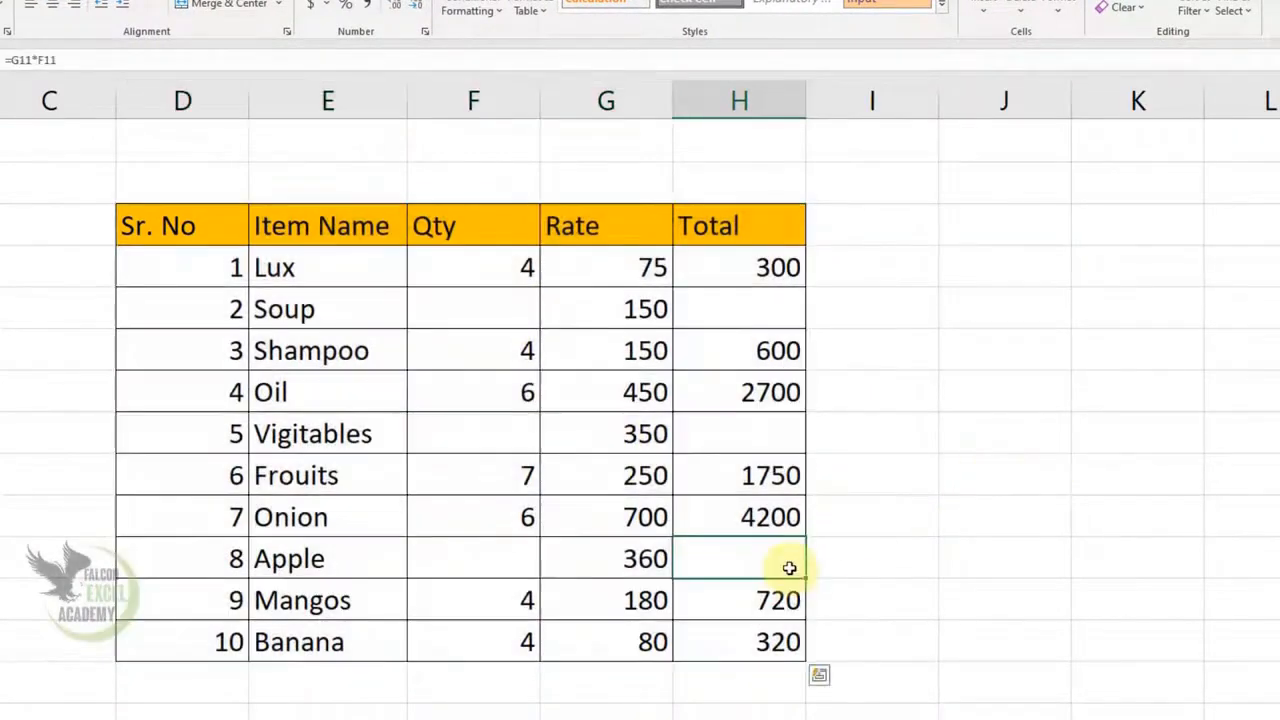
{"action": "left_click", "coordinate": [500, 551]}
{"action": "left_click", "coordinate": [514, 434]}
{"action": "left_click", "coordinate": [716, 432]}
{"action": "left_click", "coordinate": [743, 309]}
{"action": "left_click", "coordinate": [503, 306]}
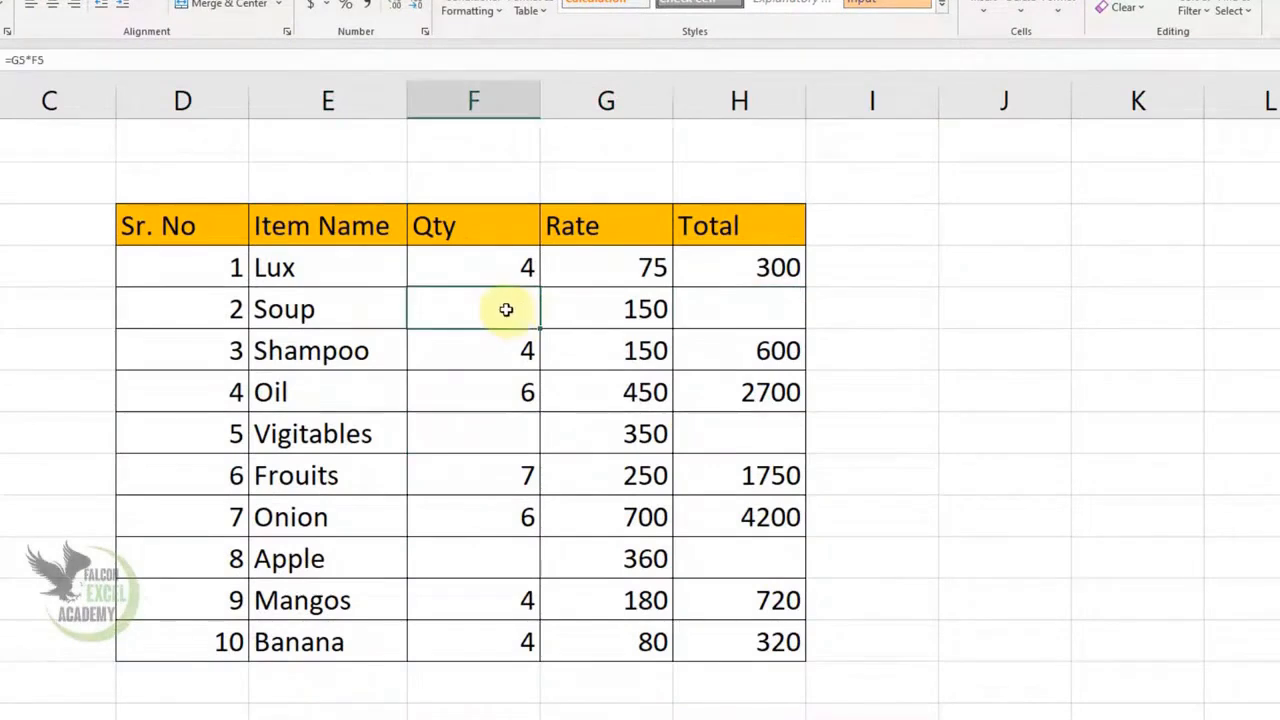
Clear the custom format code so the table's zeros appear again
{"action": "left_click_drag", "start_coordinate": [203, 222], "coordinate": [806, 645]}
{"action": "key", "text": "ctrl+1"}
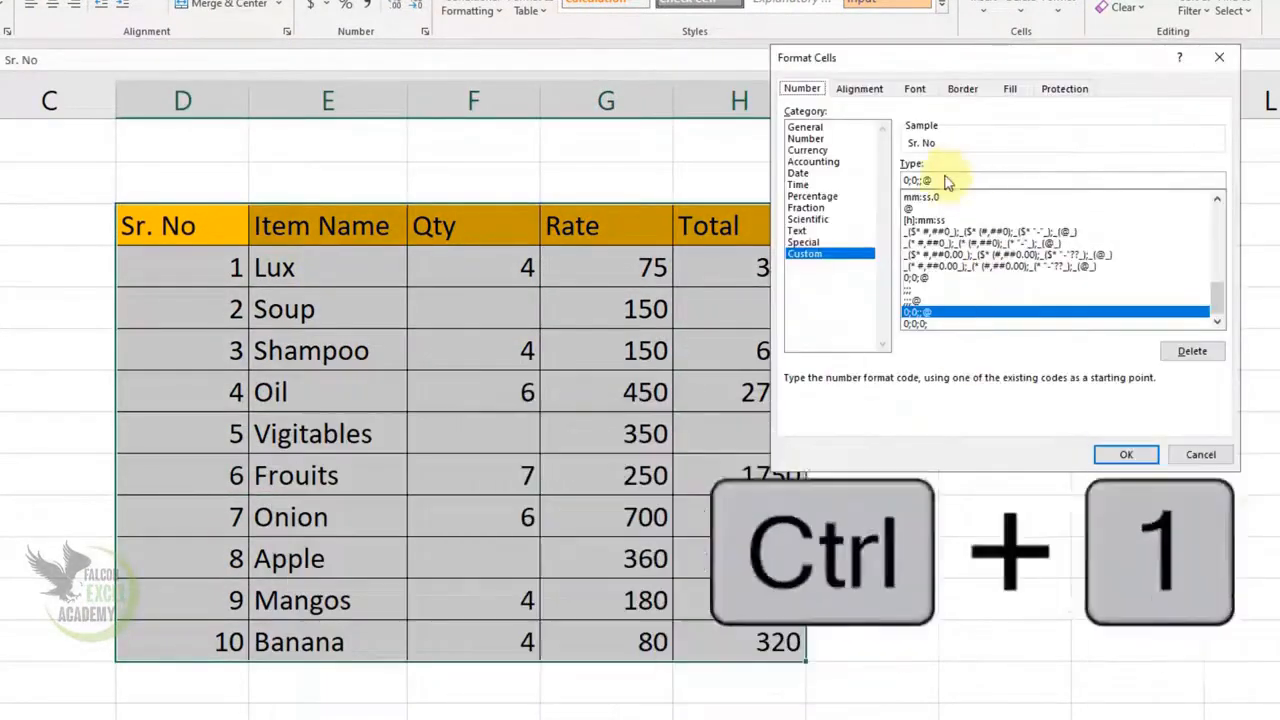
{"action": "key", "text": "BackSpace"}
{"action": "key", "text": "BackSpace"}
{"action": "key", "text": "BackSpace"}
{"action": "key", "text": "BackSpace"}
{"action": "key", "text": "BackSpace"}
{"action": "key", "text": "BackSpace"}
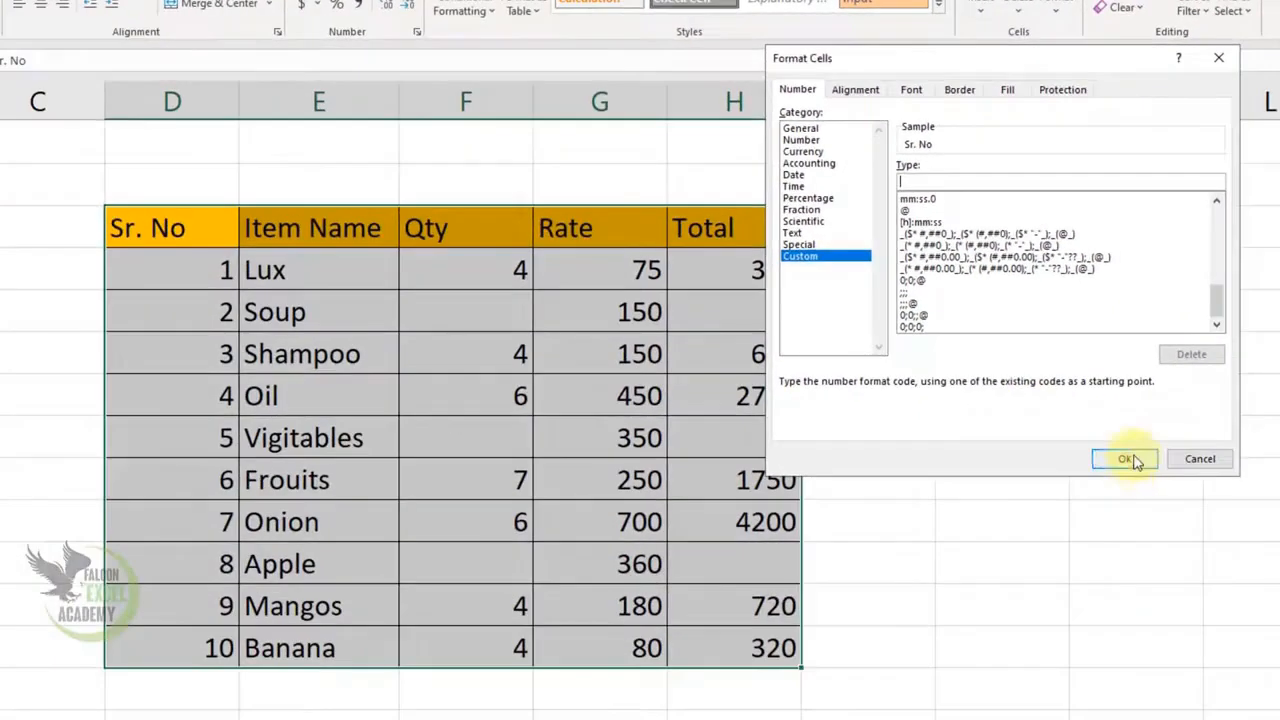
{"action": "left_click", "coordinate": [1076, 601]}
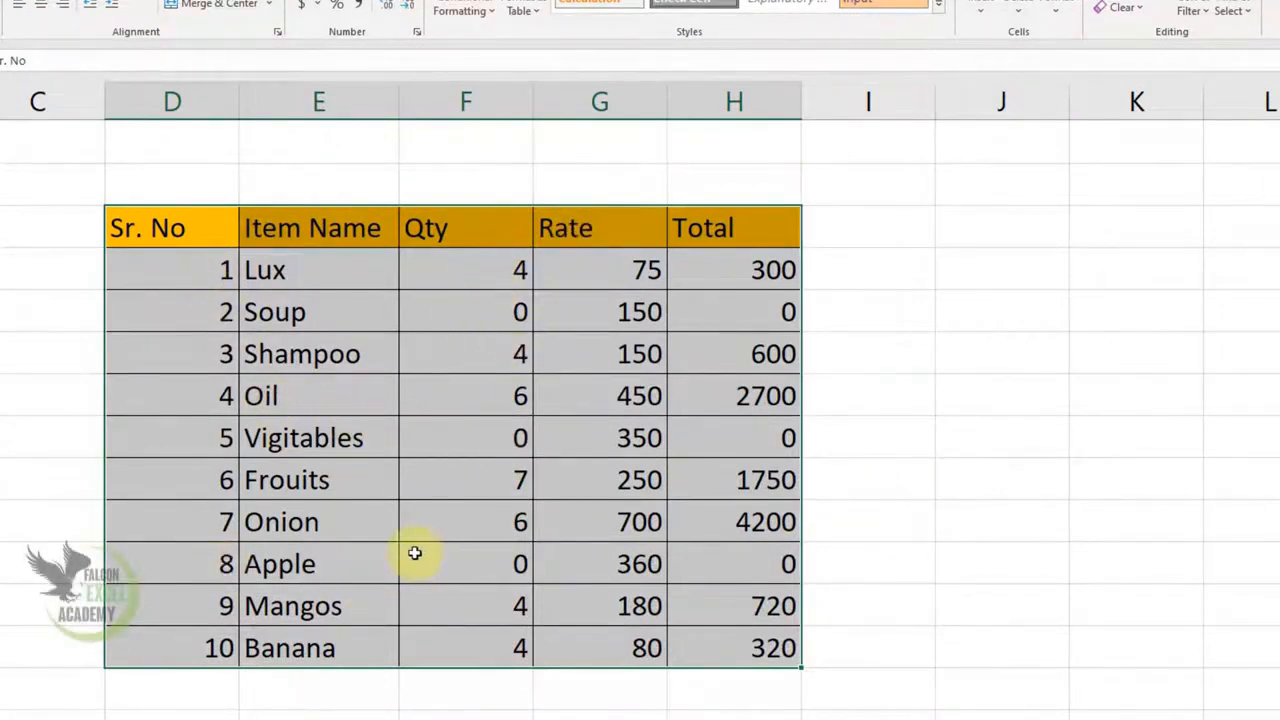
{"action": "left_click", "coordinate": [214, 277]}
Replace the table's General format with the custom code ;;;@ to hide all numbers
{"action": "left_click_drag", "start_coordinate": [194, 229], "coordinate": [707, 636]}
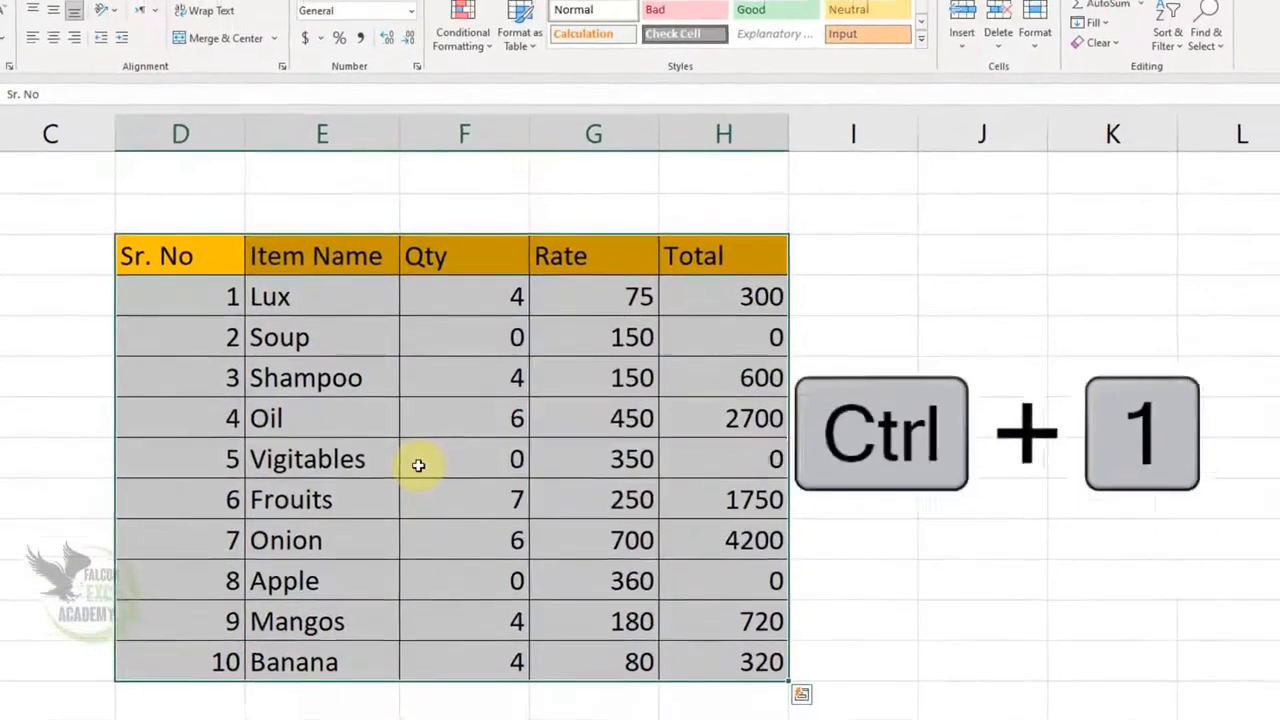
{"action": "right_click", "coordinate": [421, 448]}
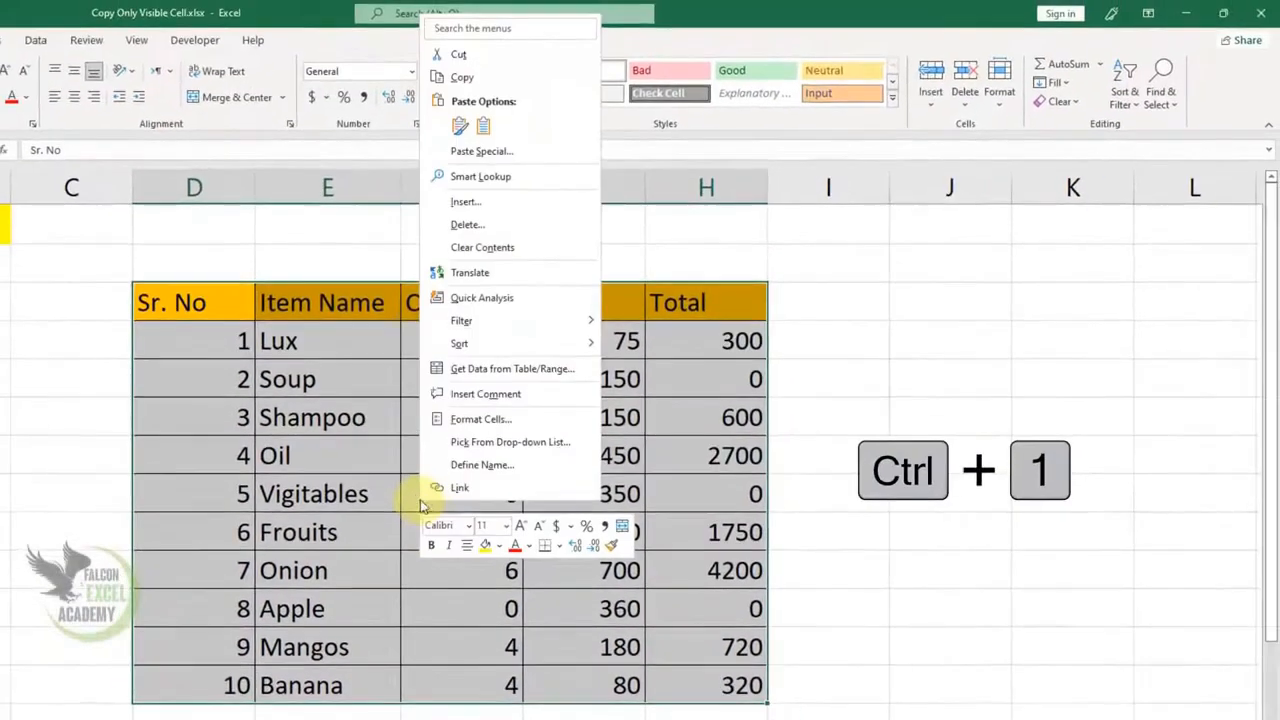
{"action": "left_click", "coordinate": [485, 419]}
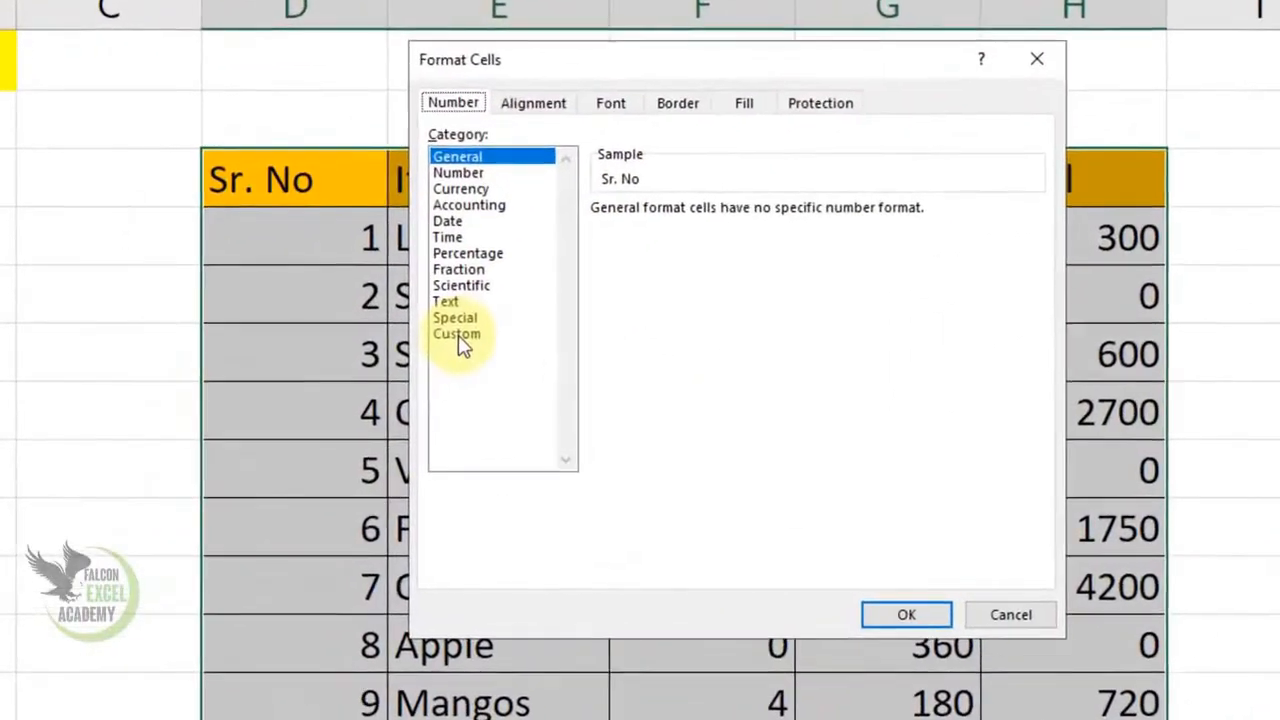
{"action": "left_click", "coordinate": [300, 404]}
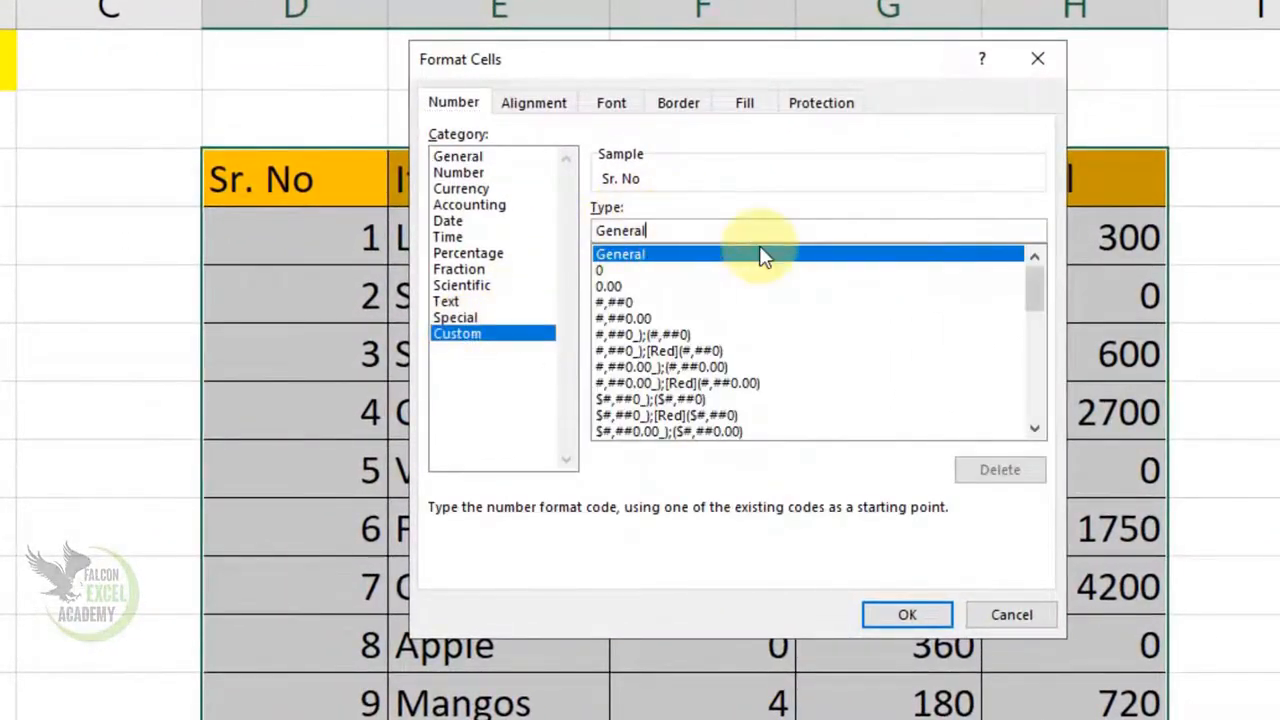
{"action": "key", "text": "BackSpace"}
{"action": "key", "text": "BackSpace"}
{"action": "key", "text": "BackSpace"}
{"action": "key", "text": "BackSpace"}
{"action": "key", "text": "BackSpace"}
{"action": "key", "text": "BackSpace"}
{"action": "key", "text": "BackSpace"}
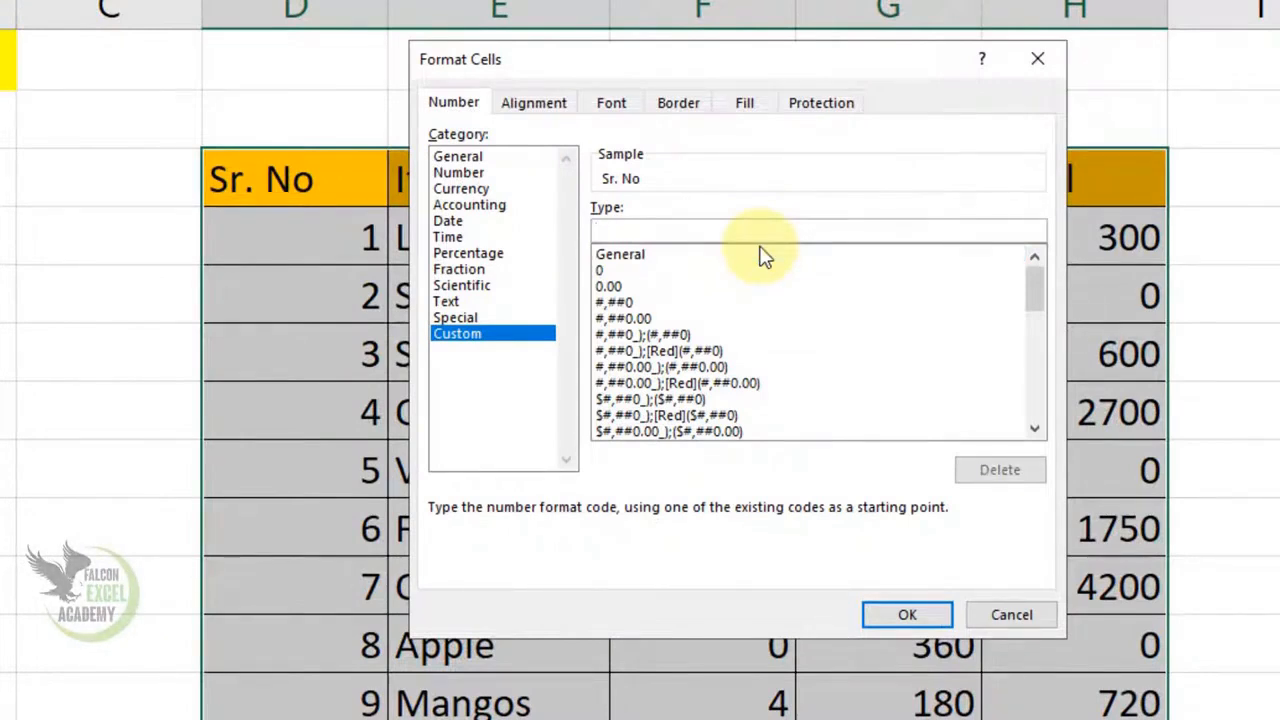
{"action": "type", "text": ";;"}
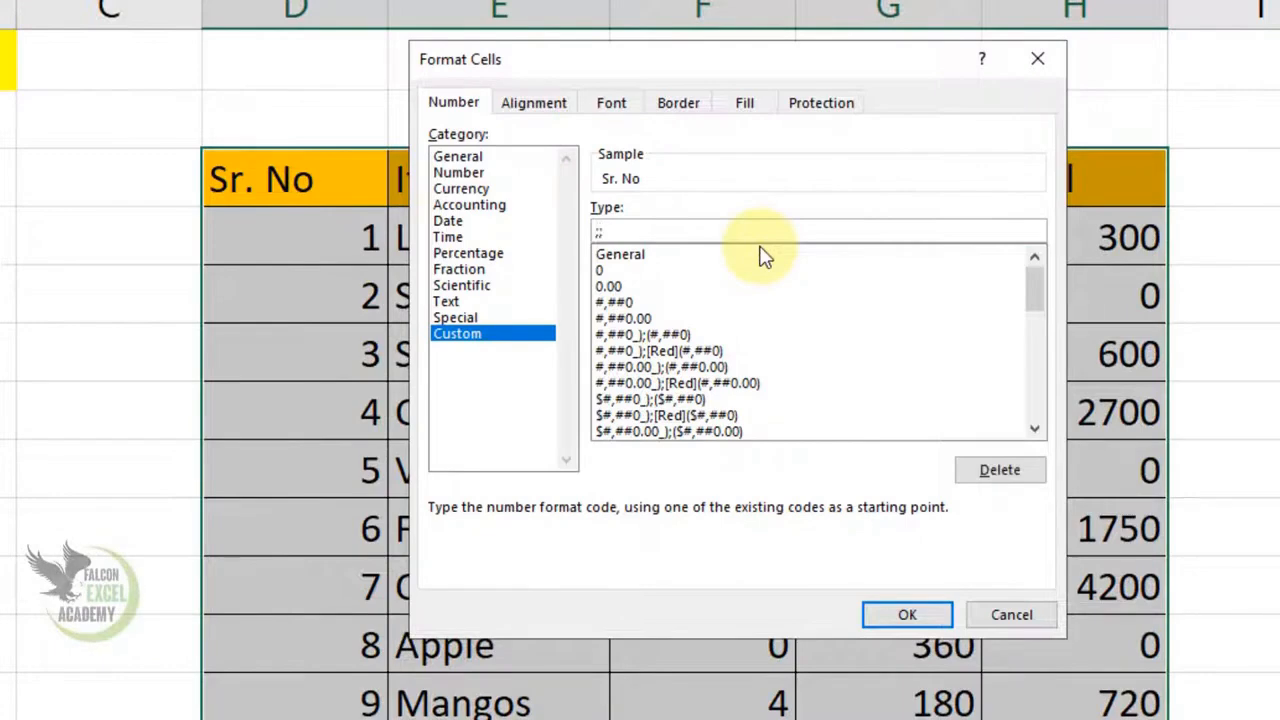
{"action": "type", "text": ";@"}
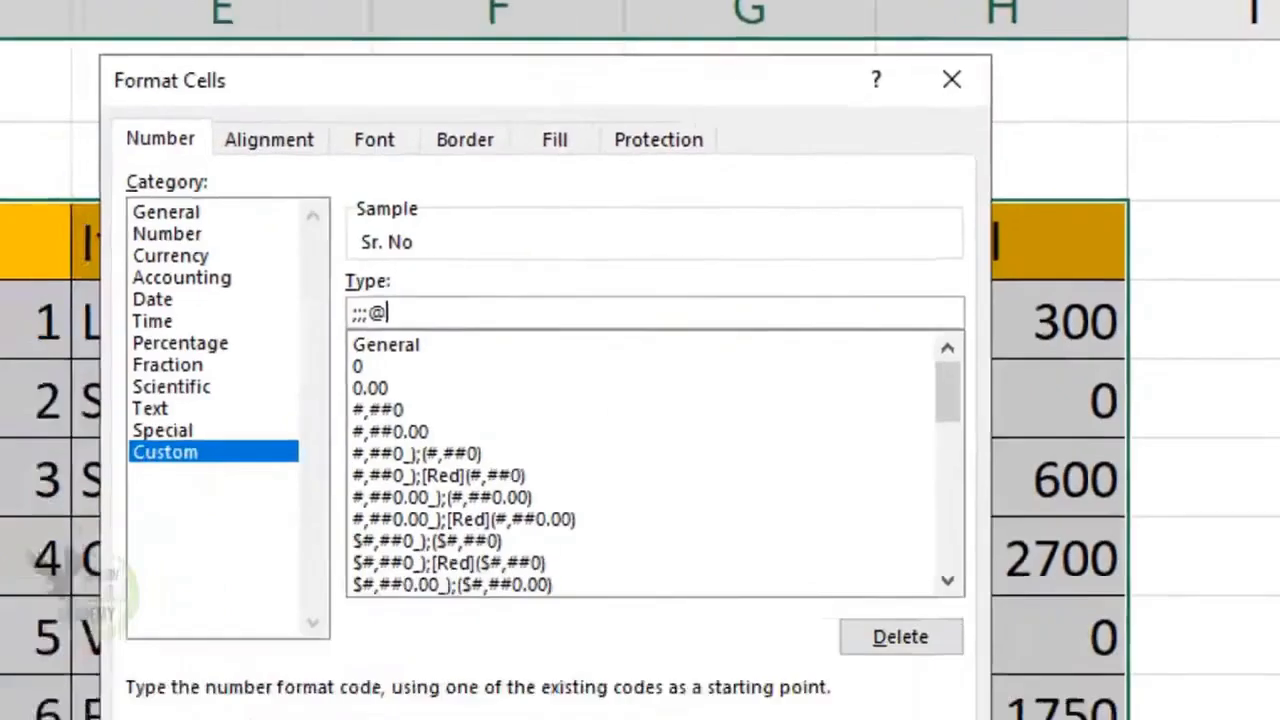
{"action": "left_click", "coordinate": [907, 614]}
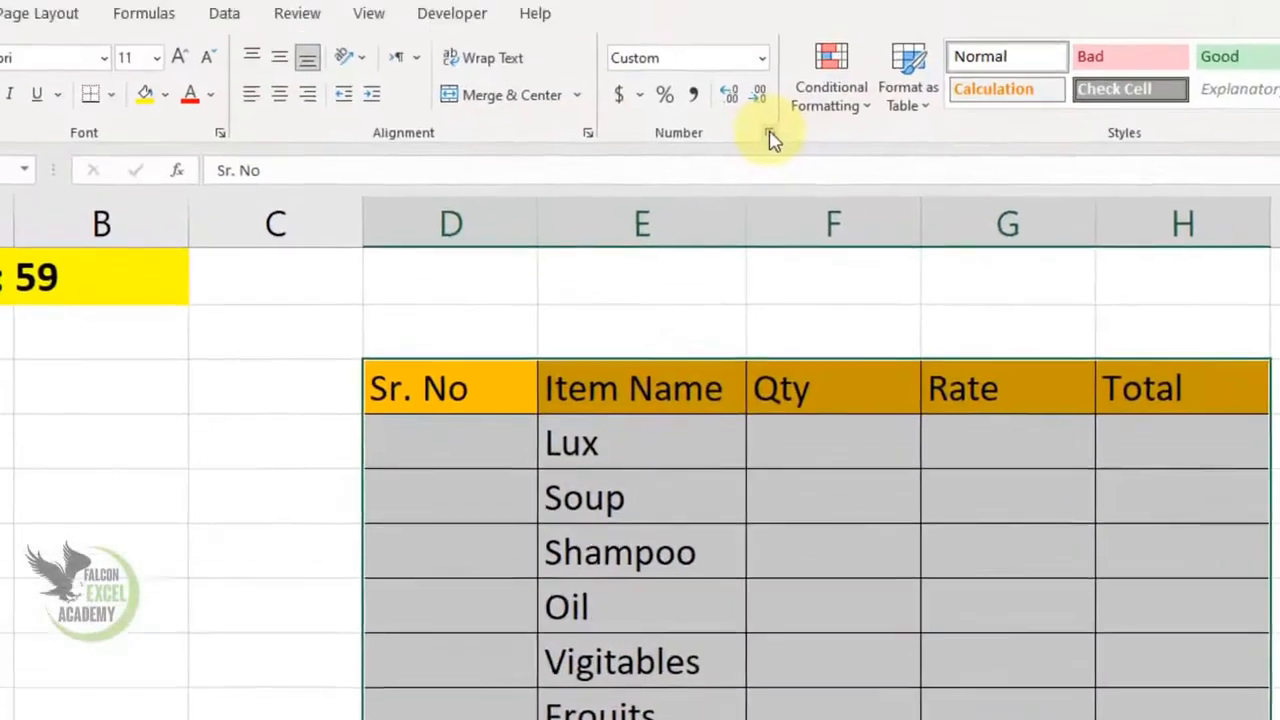
Erase the ;;;@ custom code through the Number group launcher so the numbers reappear
{"action": "left_click", "coordinate": [766, 134]}
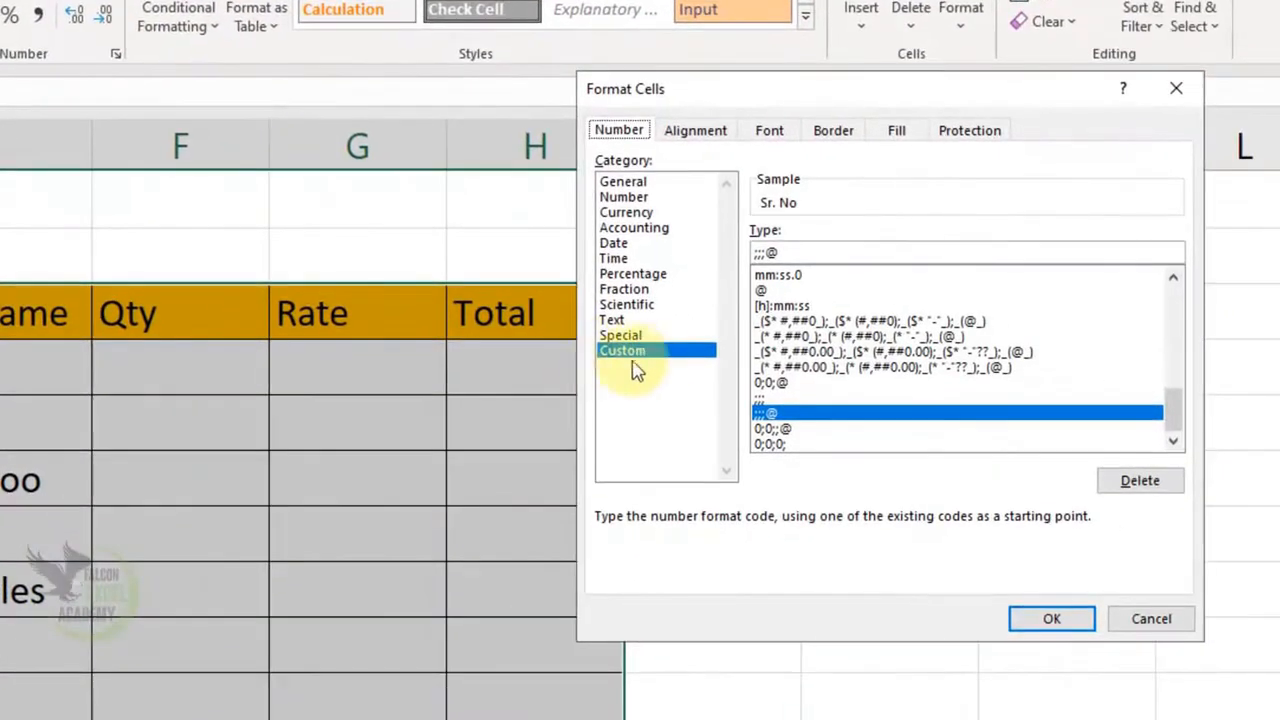
{"action": "left_click", "coordinate": [799, 256]}
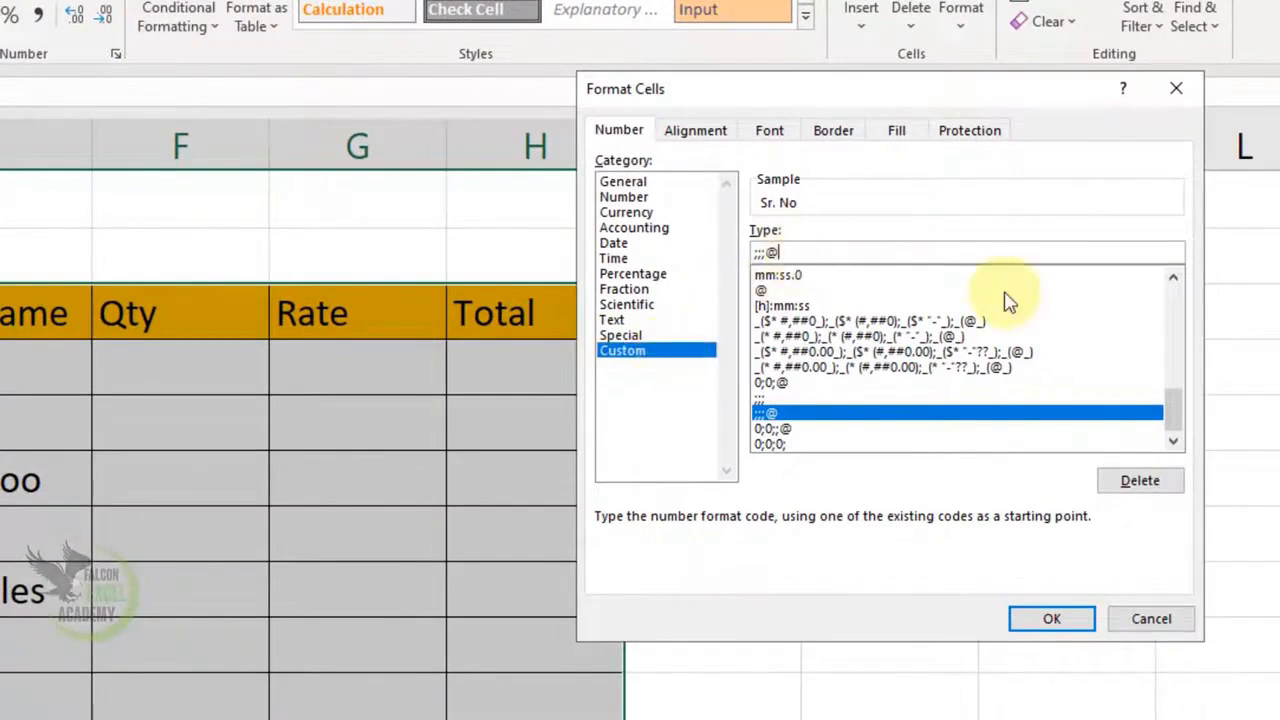
{"action": "key", "text": "BackSpace"}
{"action": "key", "text": "BackSpace"}
{"action": "key", "text": "BackSpace"}
{"action": "key", "text": "BackSpace"}
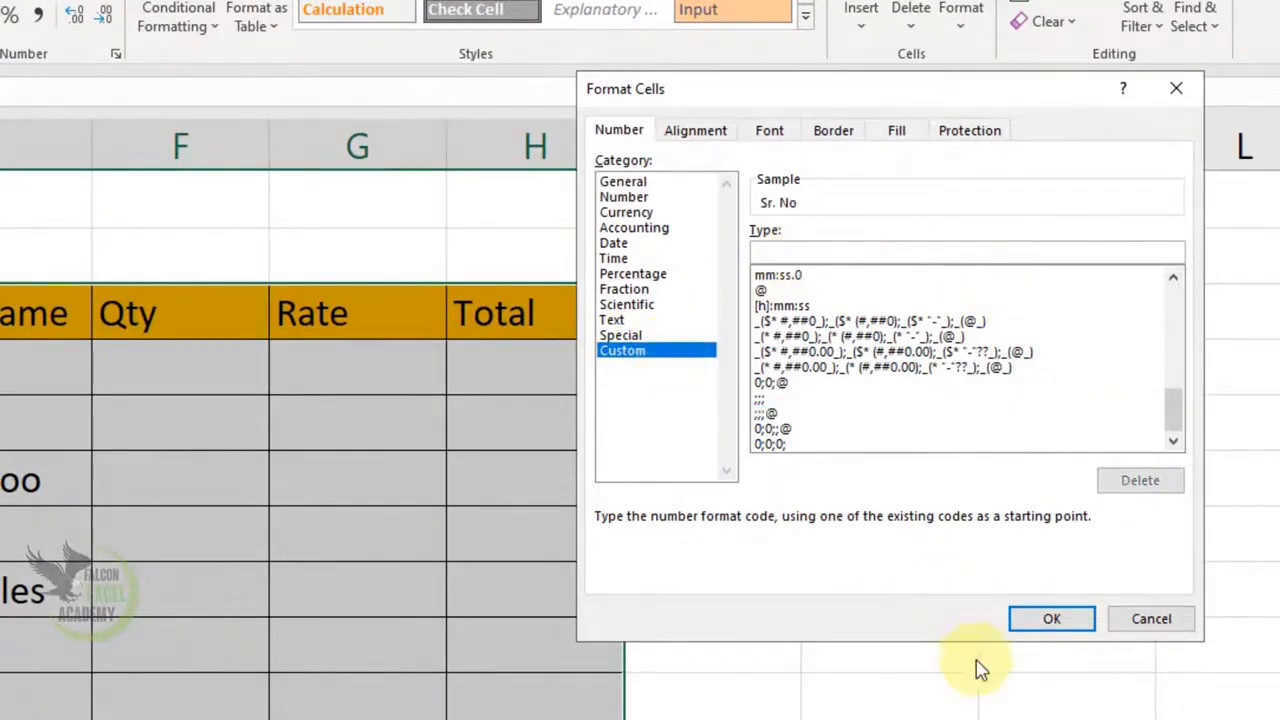
{"action": "left_click", "coordinate": [1051, 622]}
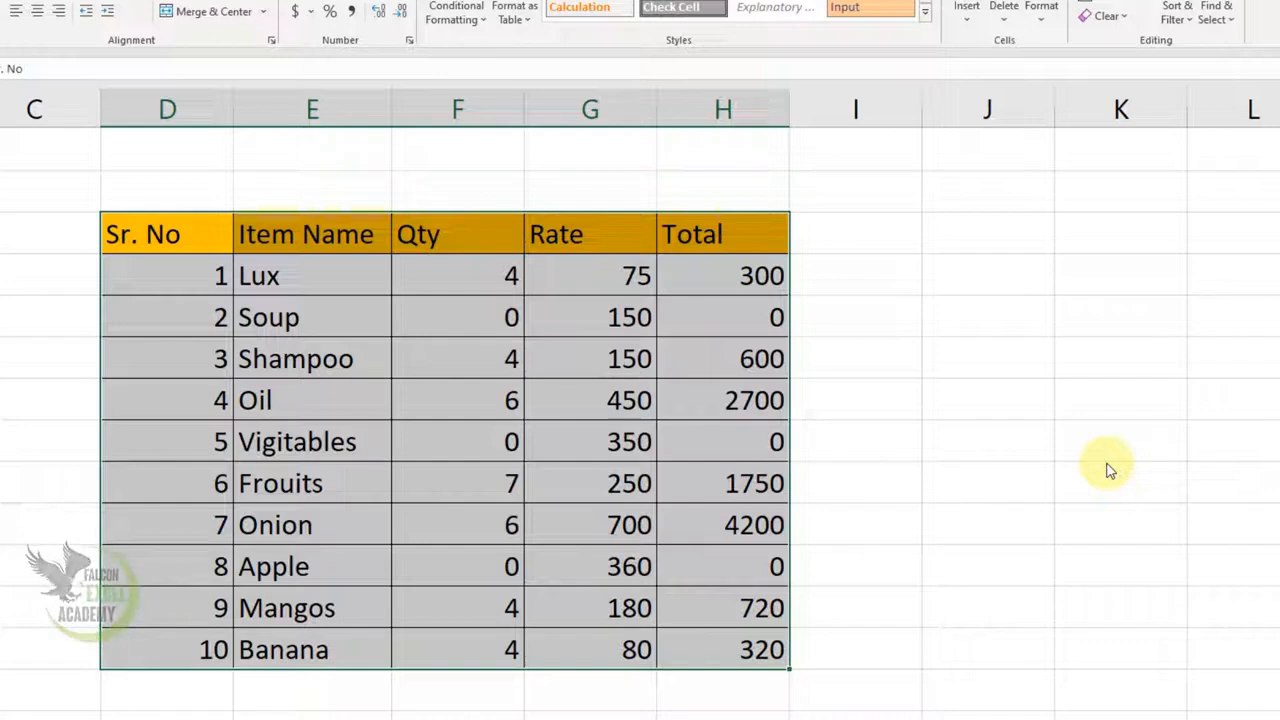
Reselect the table and apply the custom format 0;0;0; so headers and item names are hidden
{"action": "left_click", "coordinate": [251, 283]}
{"action": "left_click_drag", "start_coordinate": [177, 234], "coordinate": [700, 640]}
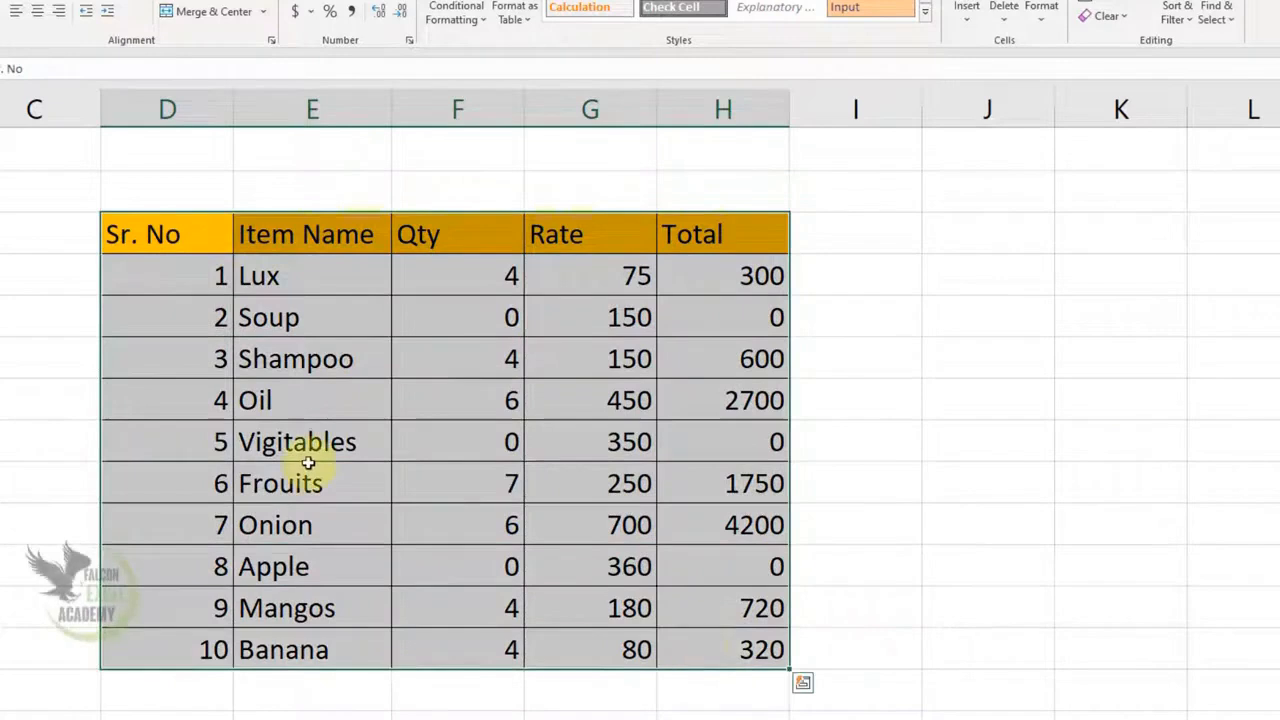
{"action": "right_click", "coordinate": [339, 442]}
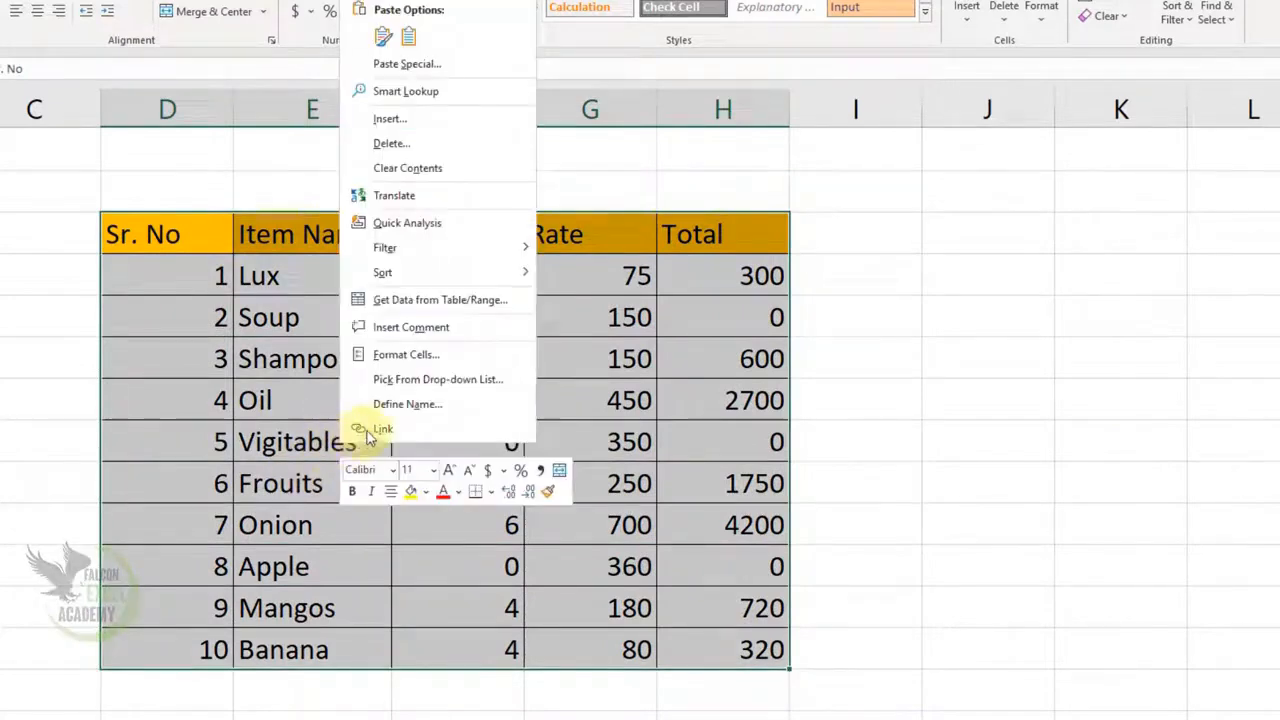
{"action": "left_click", "coordinate": [430, 356]}
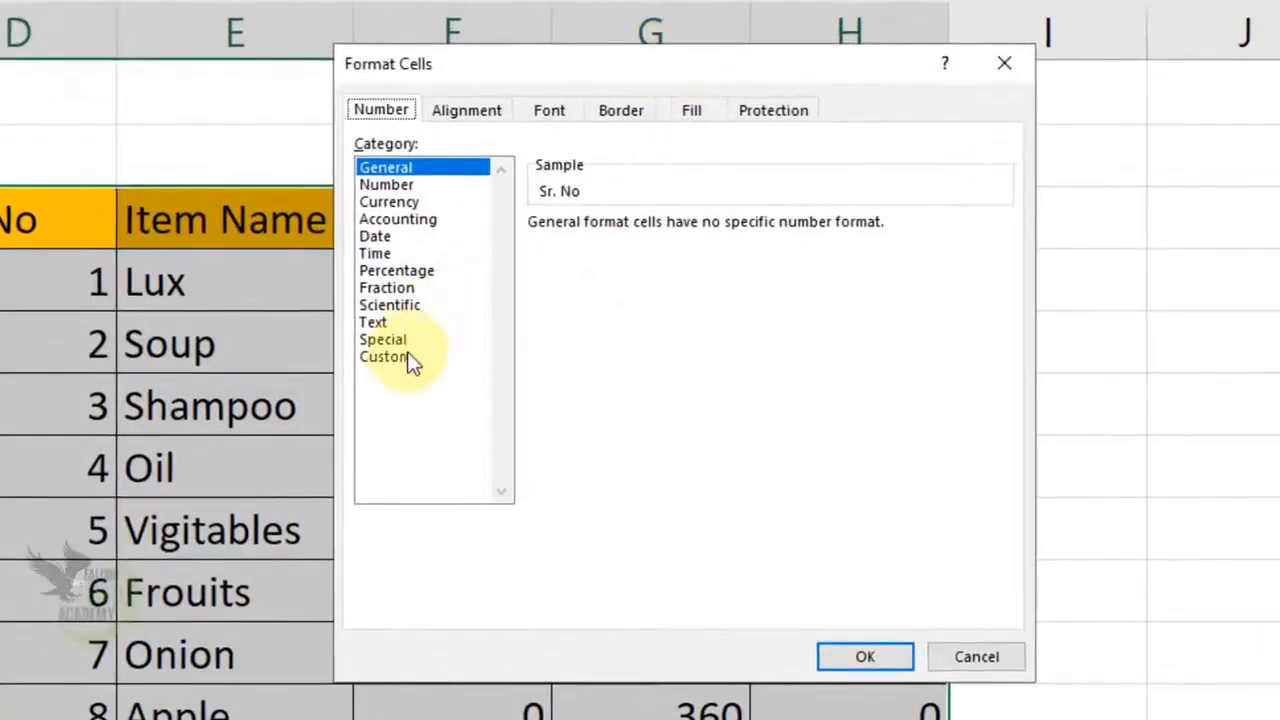
{"action": "left_click", "coordinate": [224, 336]}
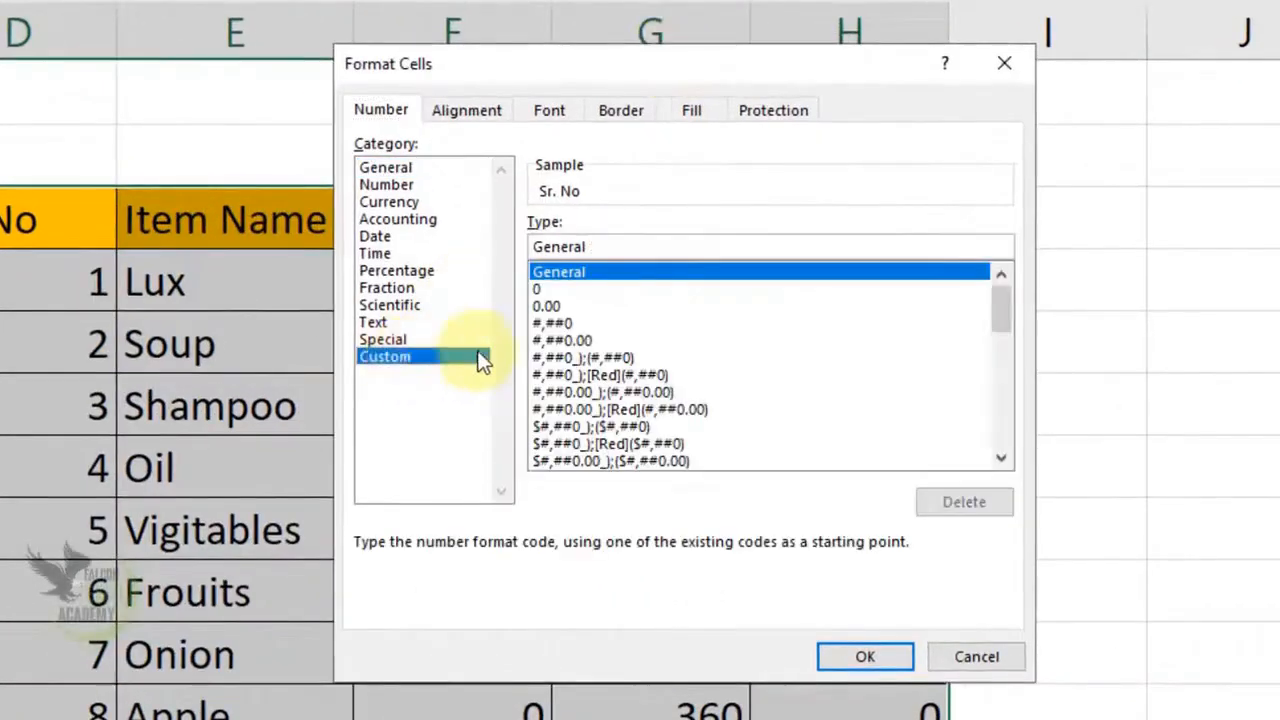
{"action": "left_click", "coordinate": [638, 247]}
{"action": "key", "text": "BackSpace"}
{"action": "key", "text": "BackSpace"}
{"action": "key", "text": "BackSpace"}
{"action": "key", "text": "BackSpace"}
{"action": "key", "text": "BackSpace"}
{"action": "key", "text": "BackSpace"}
{"action": "key", "text": "BackSpace"}
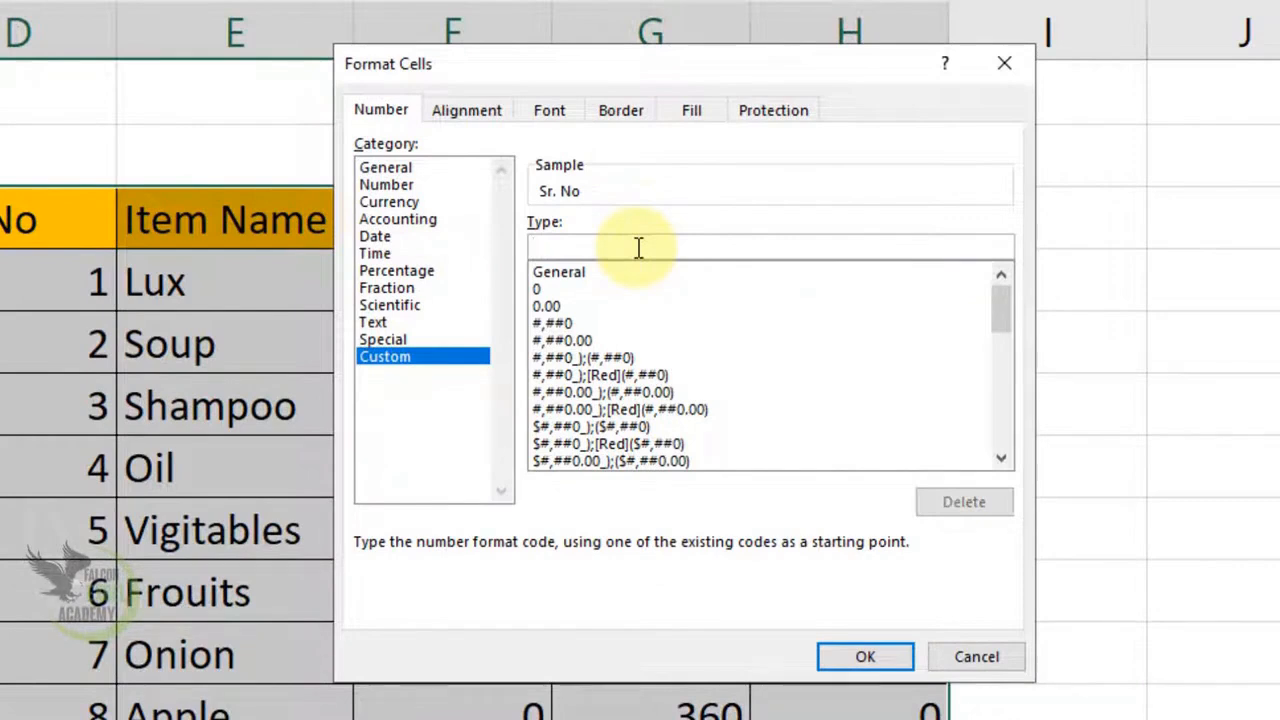
{"action": "type", "text": "0;0;0;"}
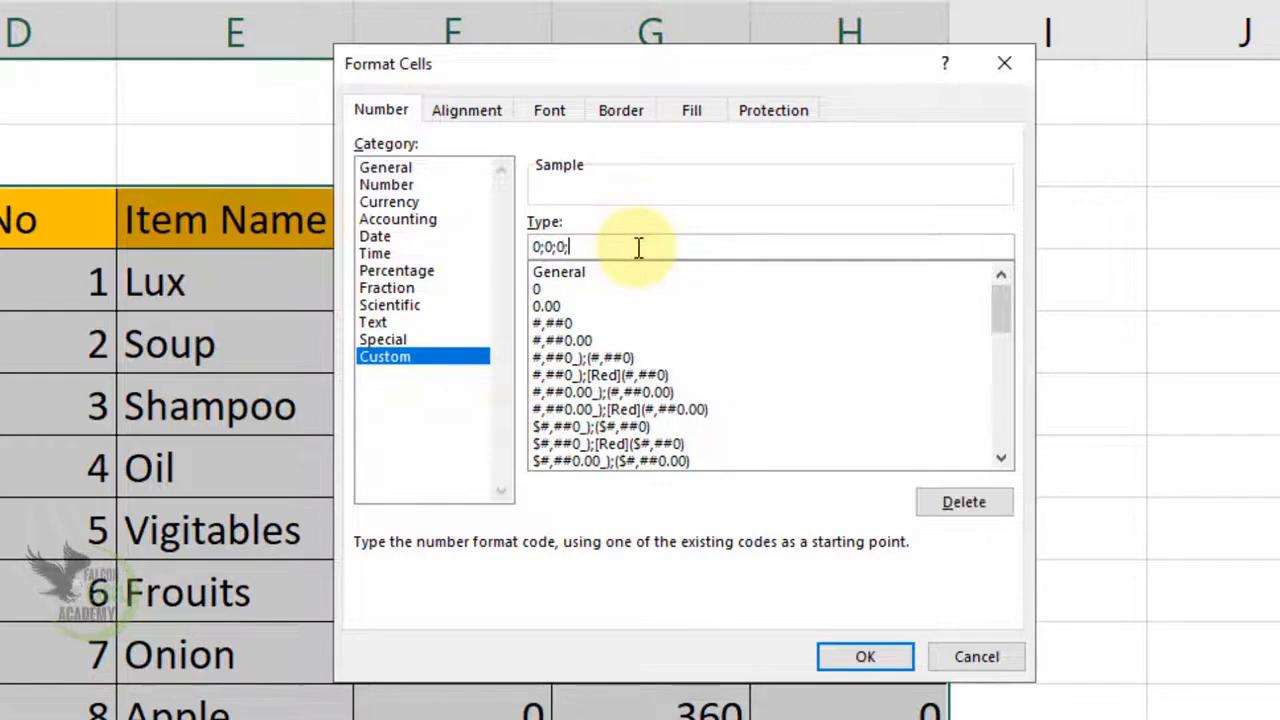
{"action": "left_click", "coordinate": [865, 656]}
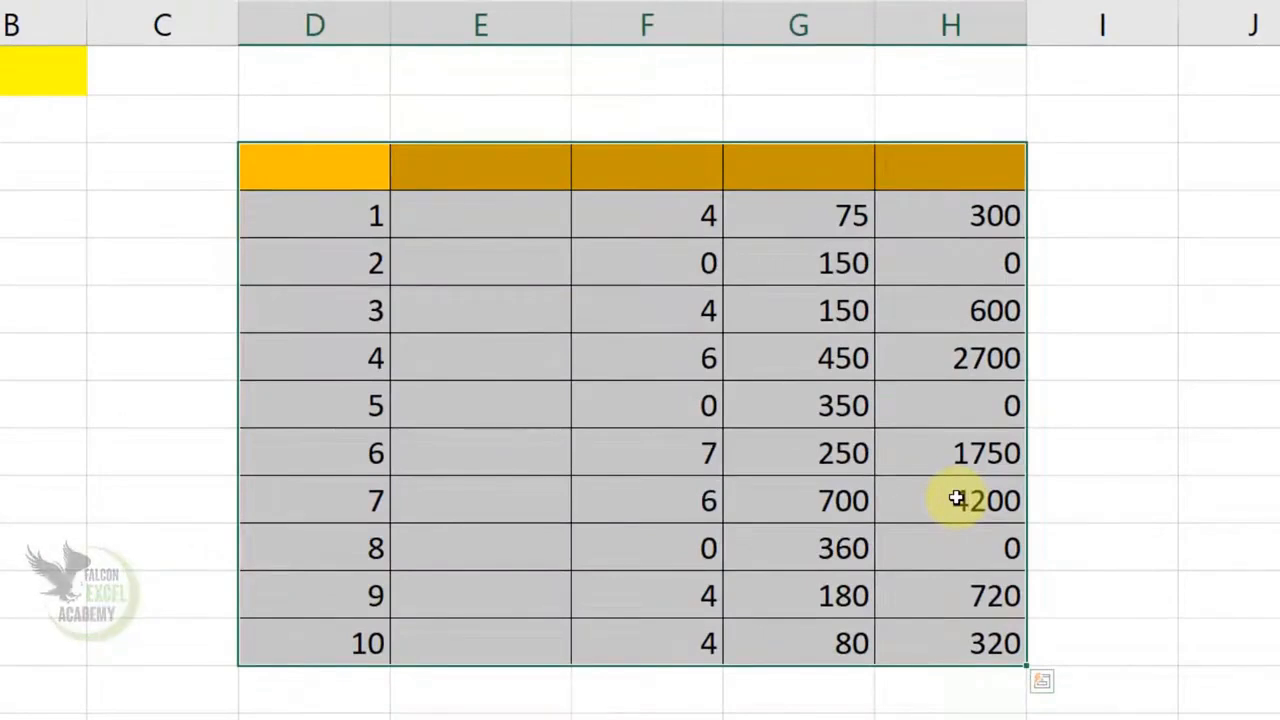
Erase the 0;0;0; custom code so the headers and item names show again
{"action": "right_click", "coordinate": [666, 363]}
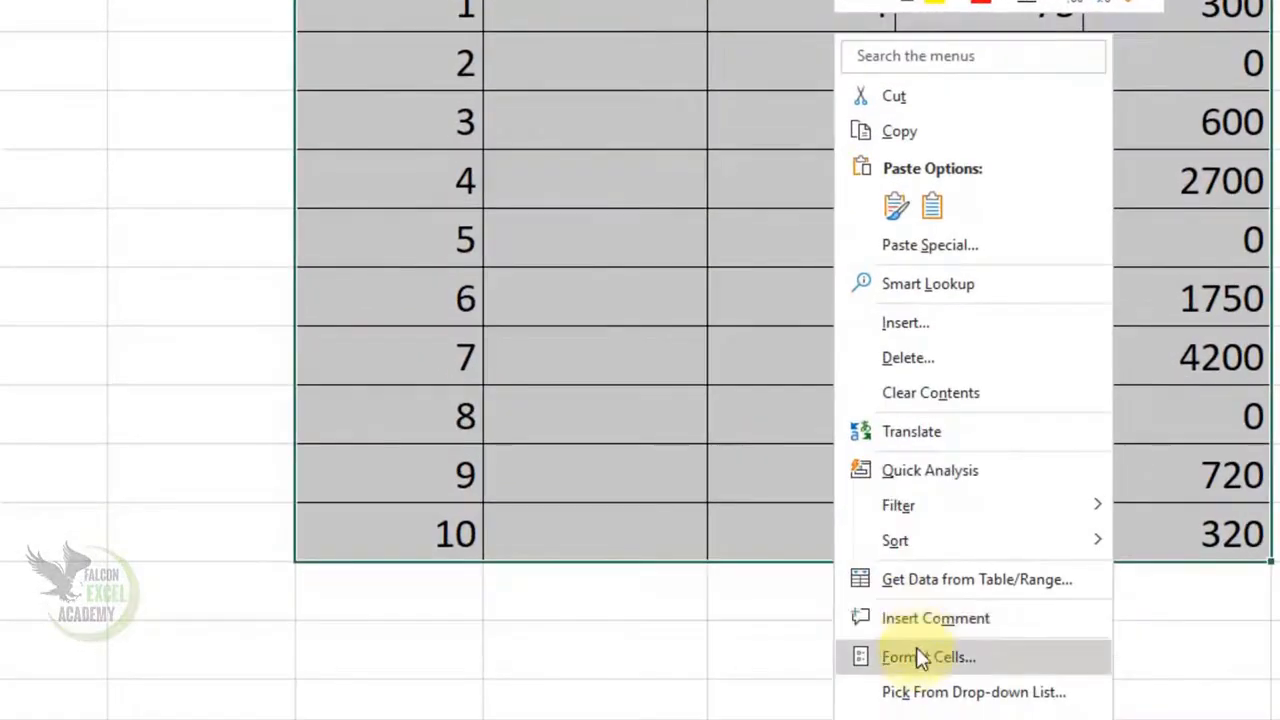
{"action": "left_click", "coordinate": [915, 655]}
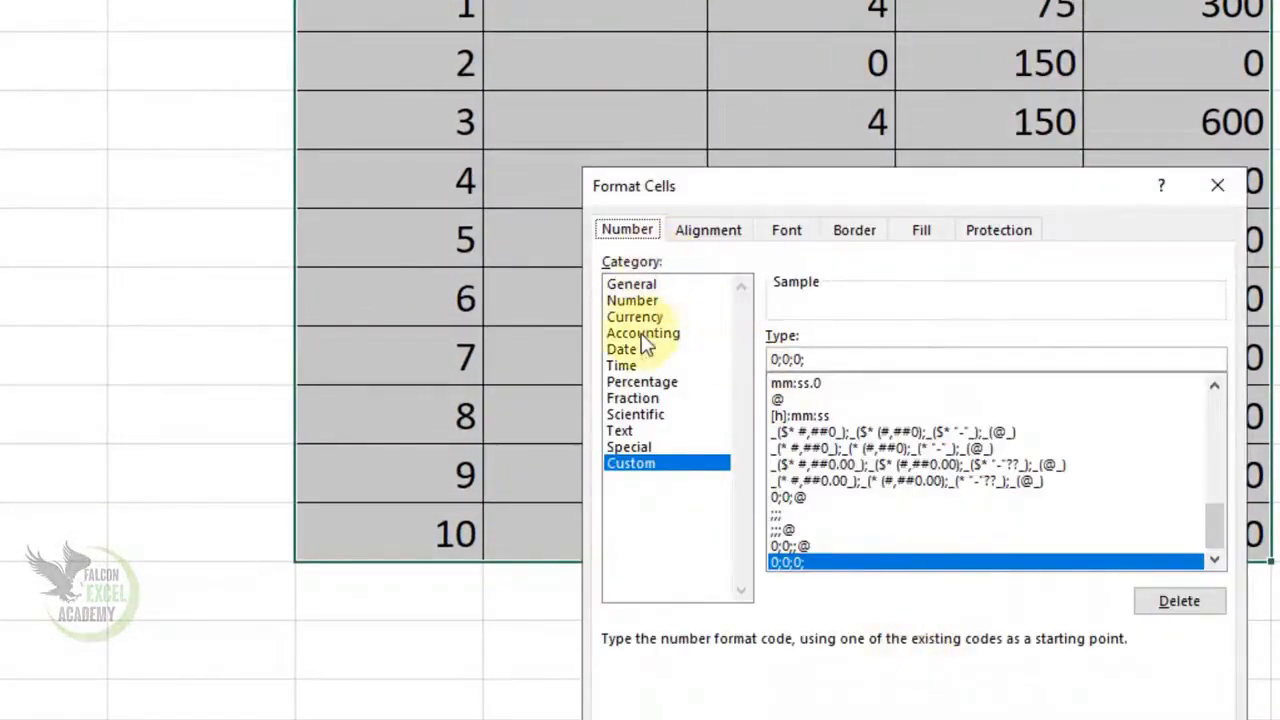
{"action": "left_click", "coordinate": [886, 357]}
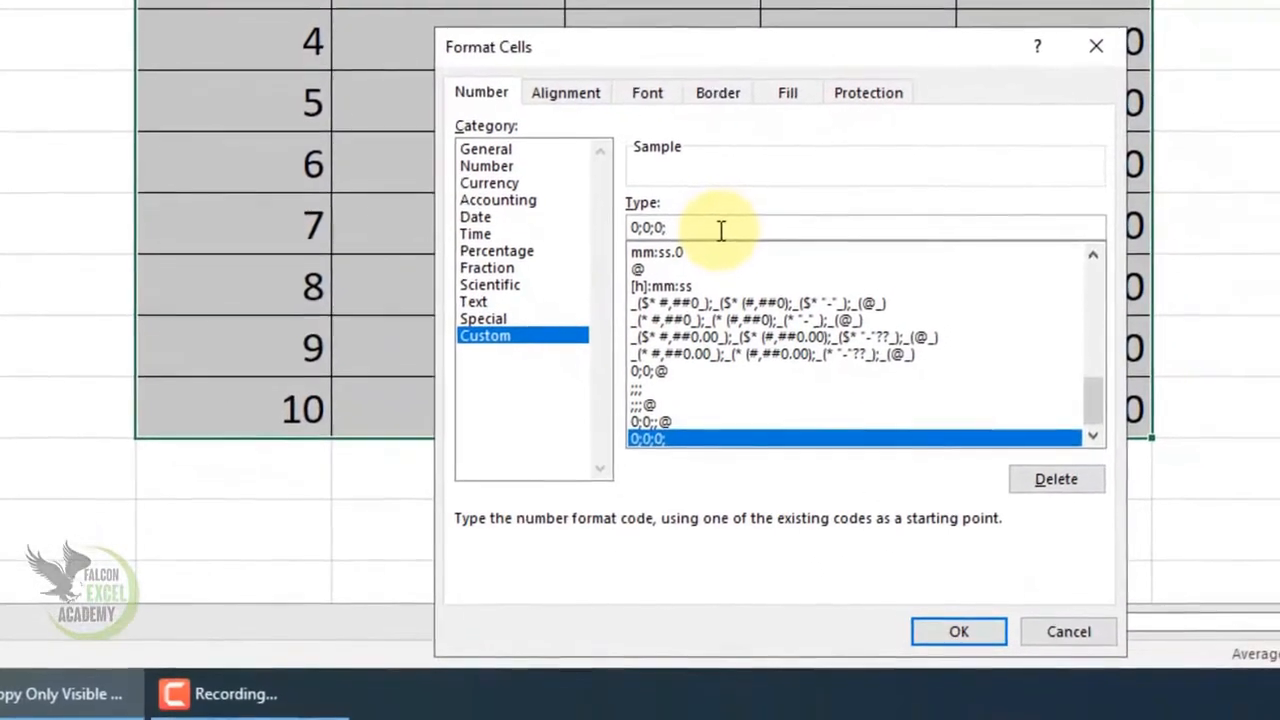
{"action": "key", "text": "BackSpace"}
{"action": "key", "text": "BackSpace"}
{"action": "key", "text": "BackSpace"}
{"action": "key", "text": "BackSpace"}
{"action": "key", "text": "BackSpace"}
{"action": "key", "text": "BackSpace"}
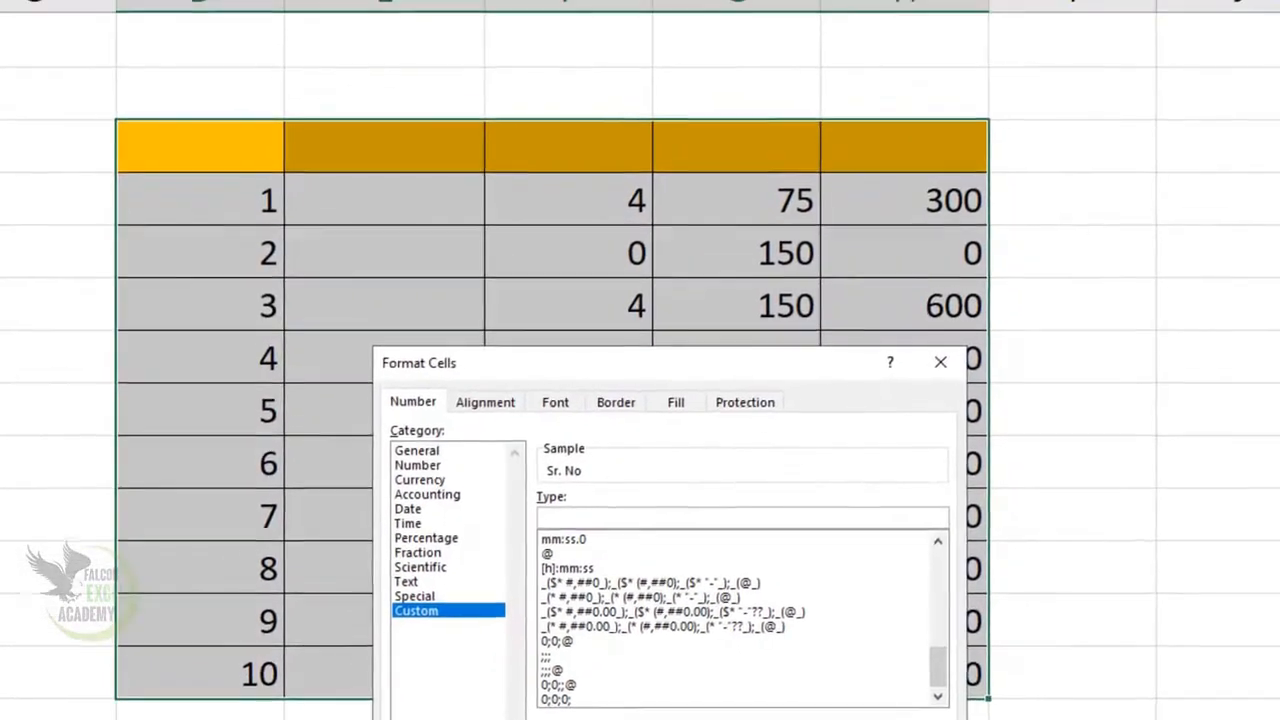
{"action": "left_click", "coordinate": [825, 719]}
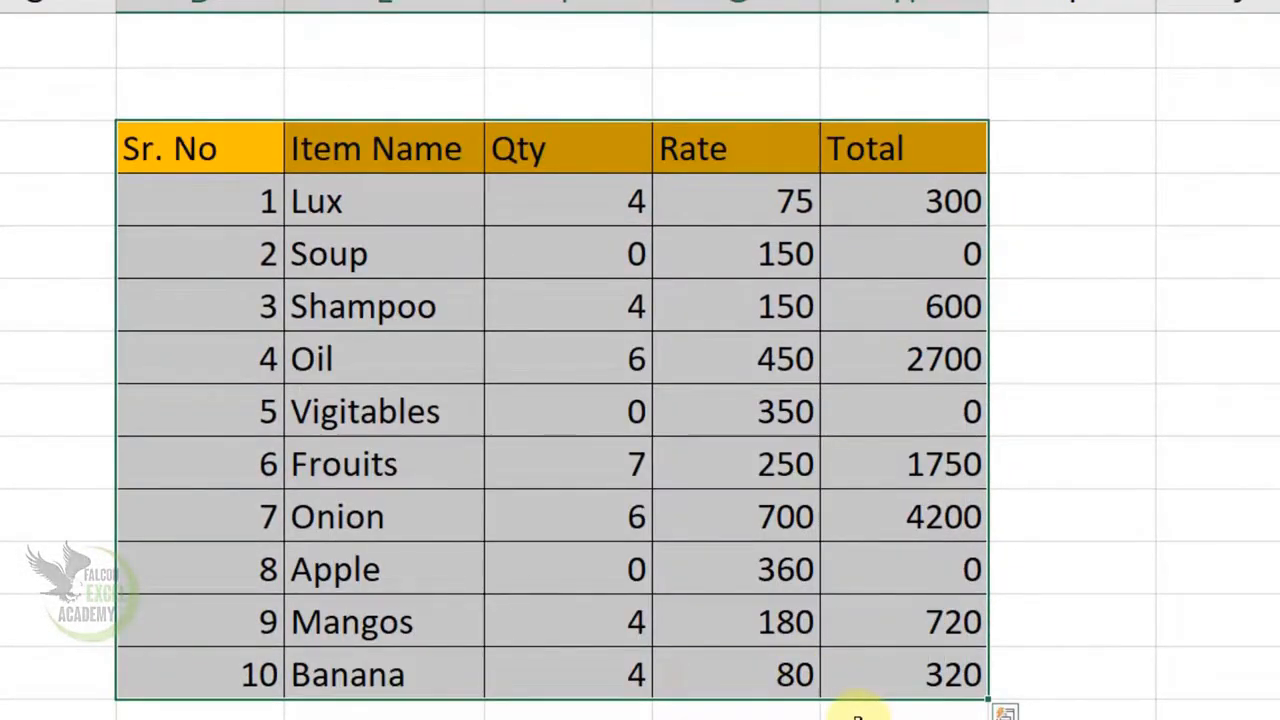
{"action": "left_click", "coordinate": [713, 640]}
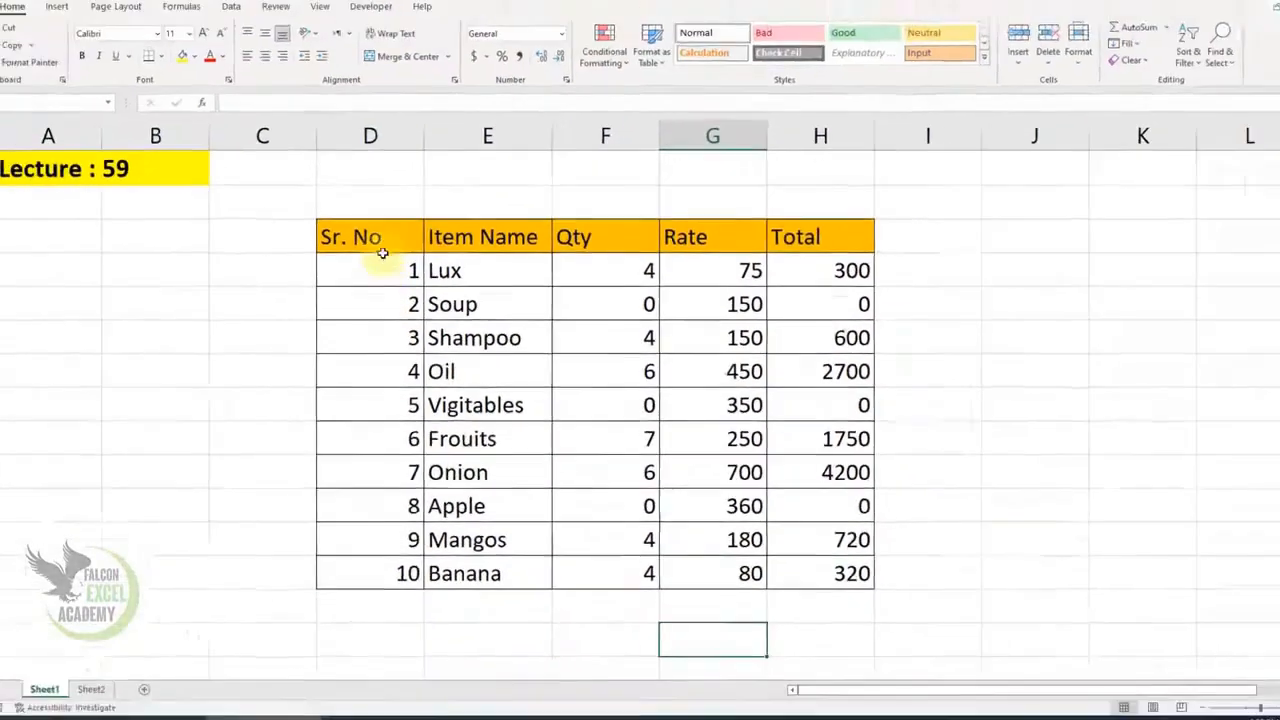
{"action": "left_click_drag", "start_coordinate": [382, 250], "coordinate": [824, 575]}
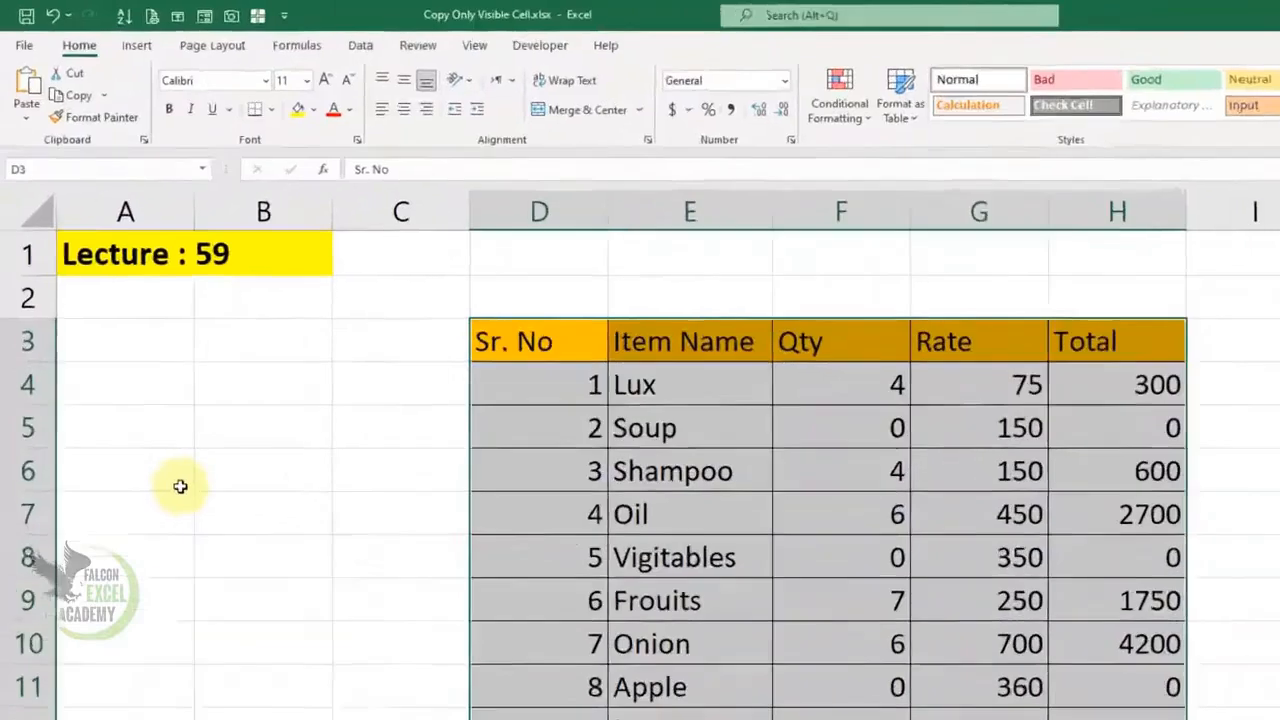
{"action": "left_click", "coordinate": [132, 350]}
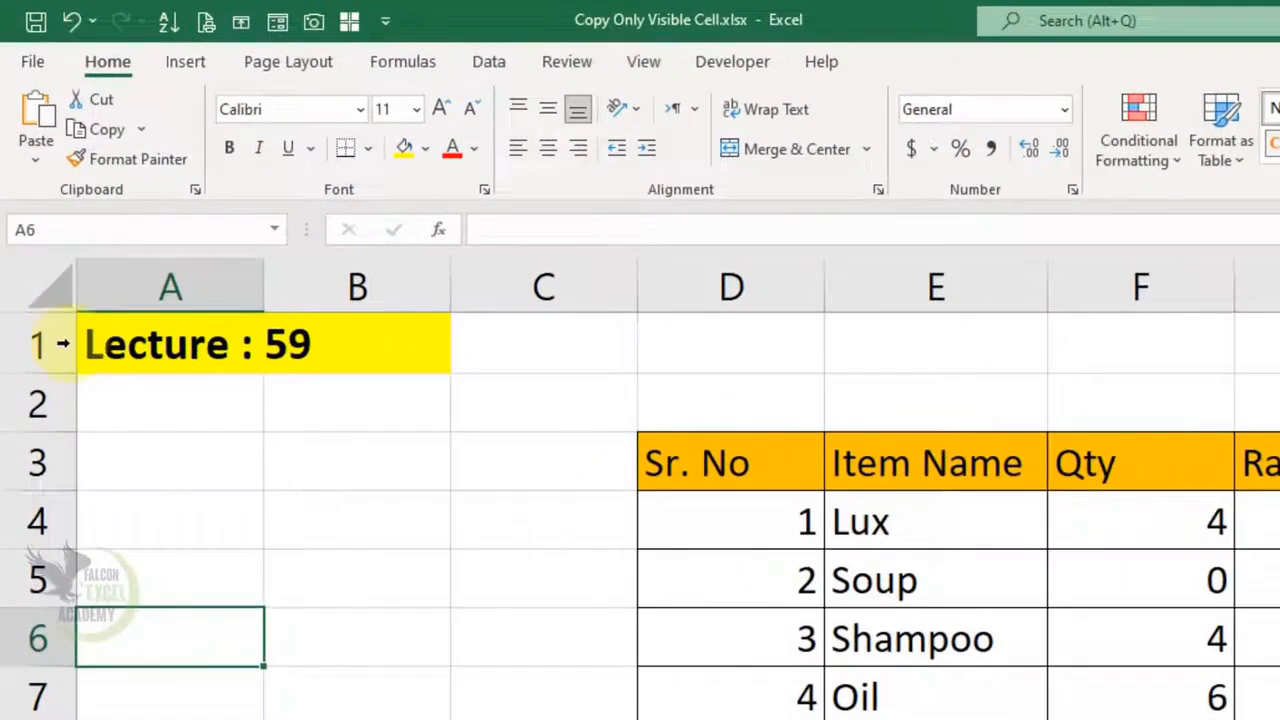
{"action": "left_click", "coordinate": [25, 152]}
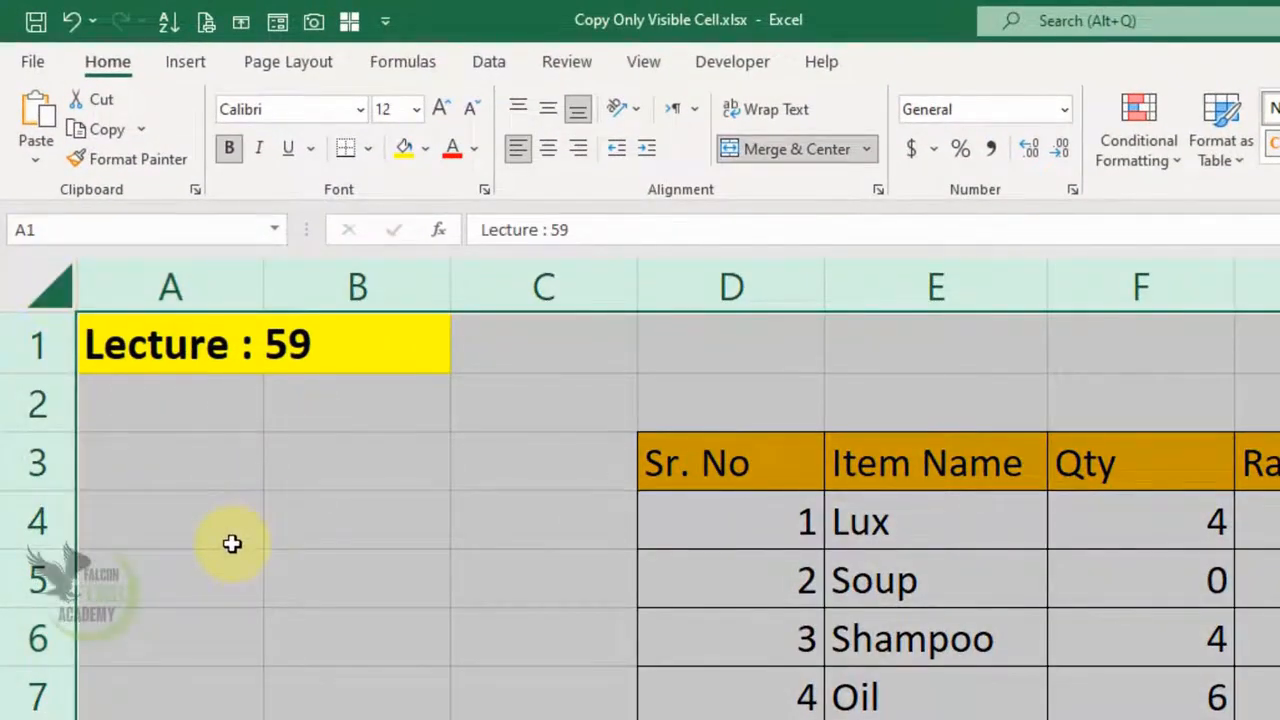
{"action": "left_click", "coordinate": [757, 591]}
{"action": "left_click_drag", "start_coordinate": [753, 481], "coordinate": [1025, 478]}
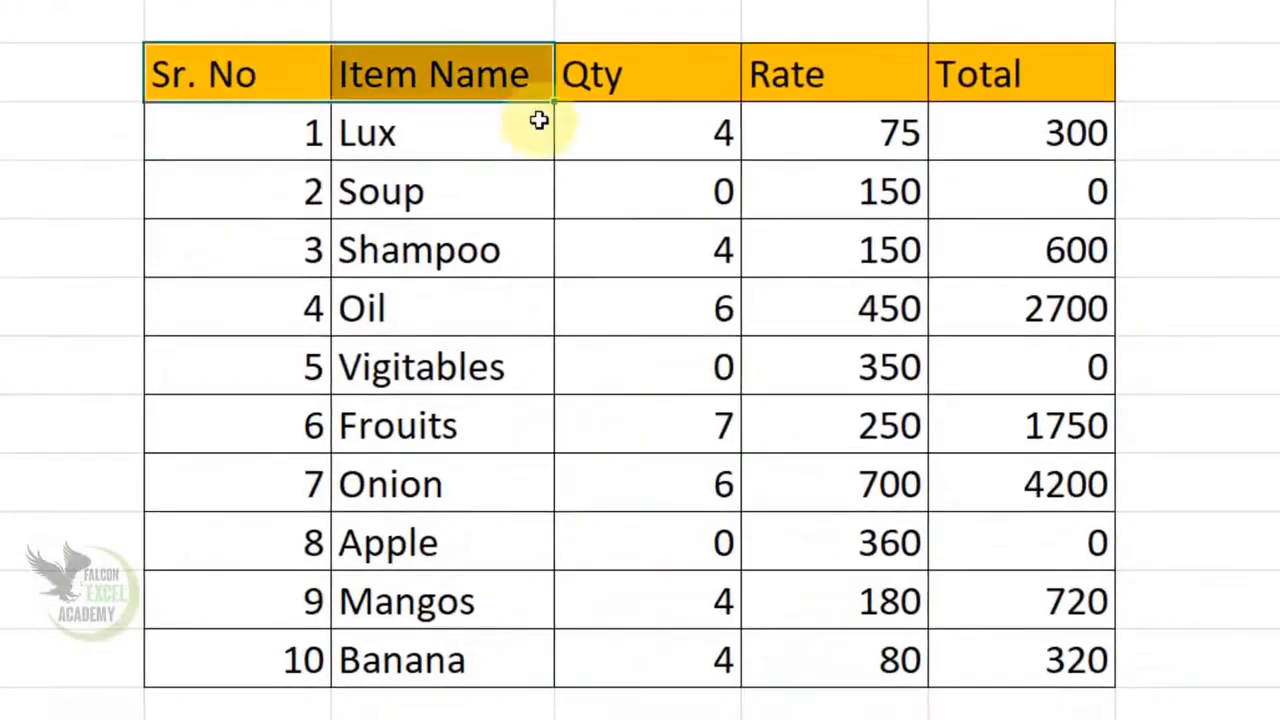
{"action": "left_click_drag", "start_coordinate": [539, 120], "coordinate": [1058, 652]}
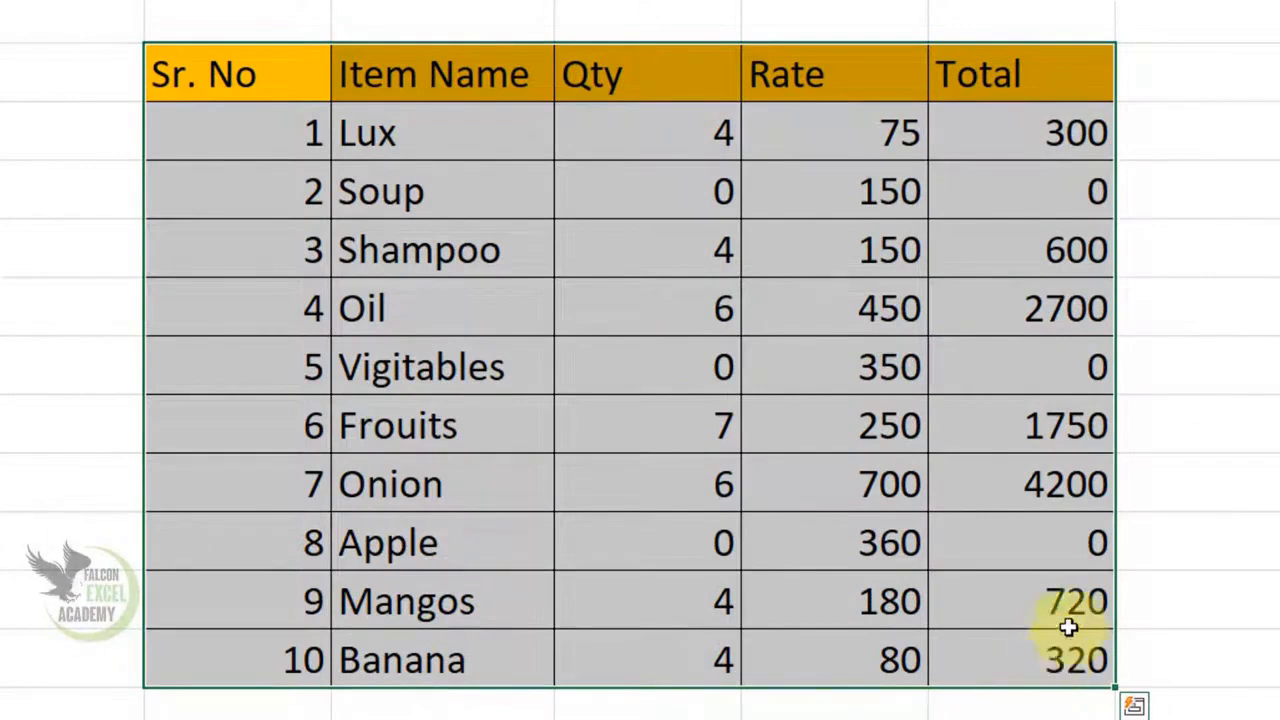
Replace the table's General format with the custom code ;;; to hide every cell's contents
{"action": "right_click", "coordinate": [445, 73]}
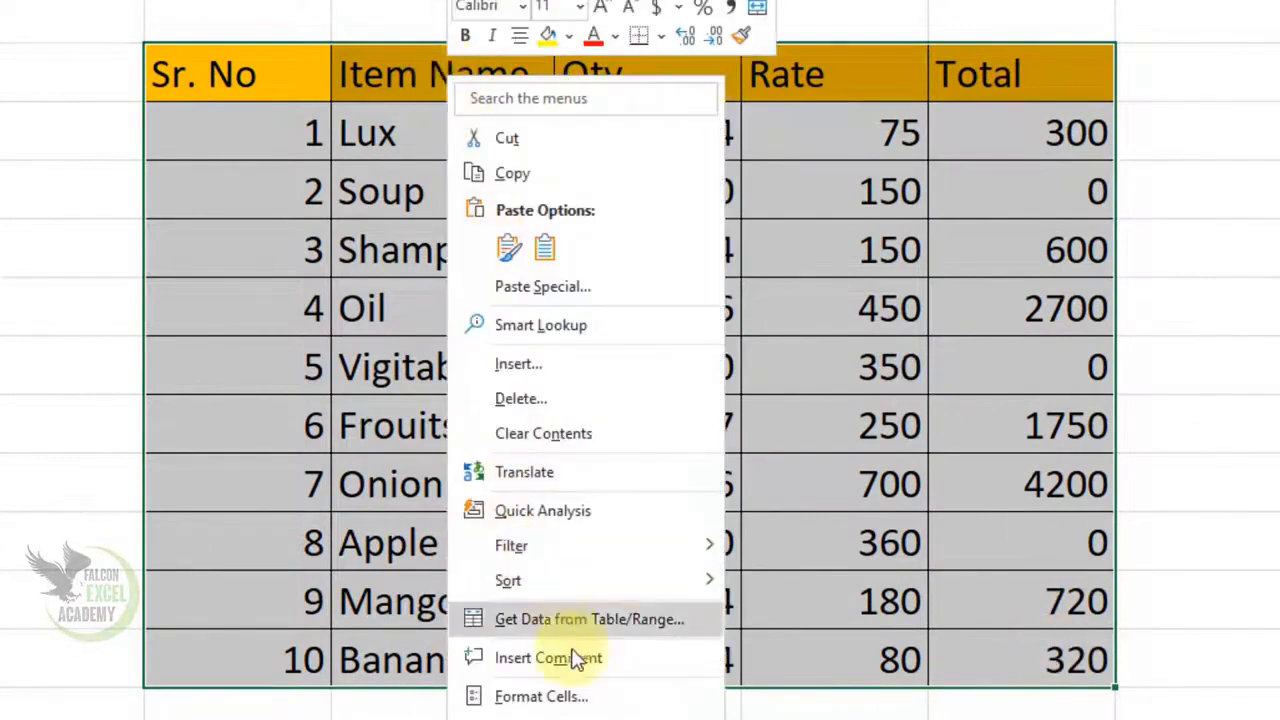
{"action": "left_click", "coordinate": [570, 695]}
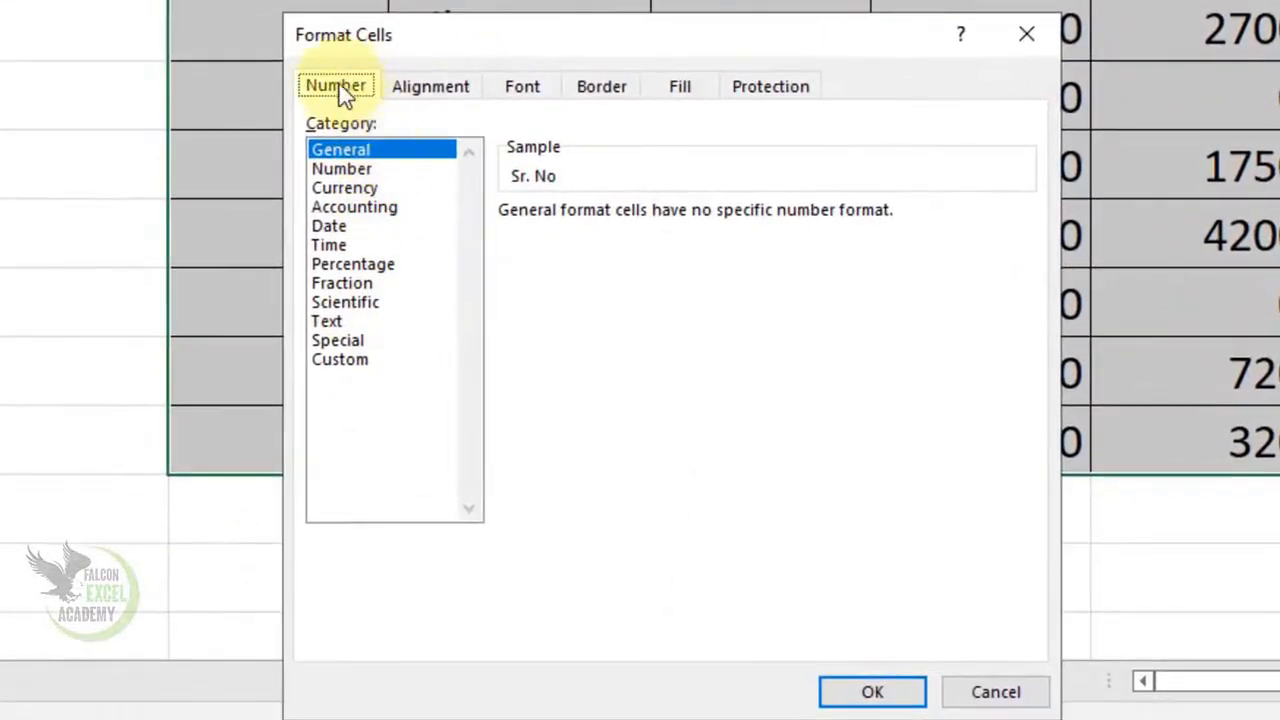
{"action": "left_click", "coordinate": [340, 357]}
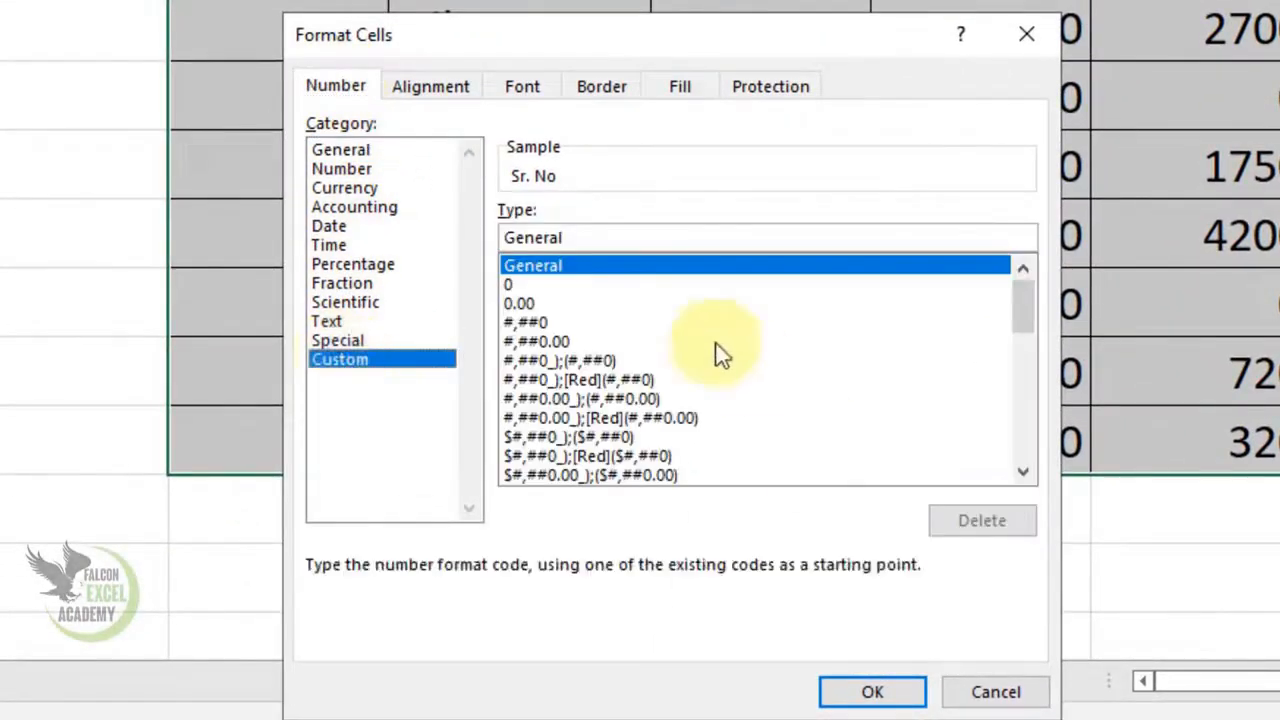
{"action": "left_click", "coordinate": [578, 243]}
{"action": "key", "text": "BackSpace"}
{"action": "key", "text": "BackSpace"}
{"action": "key", "text": "BackSpace"}
{"action": "key", "text": "BackSpace"}
{"action": "key", "text": "BackSpace"}
{"action": "key", "text": "BackSpace"}
{"action": "key", "text": "BackSpace"}
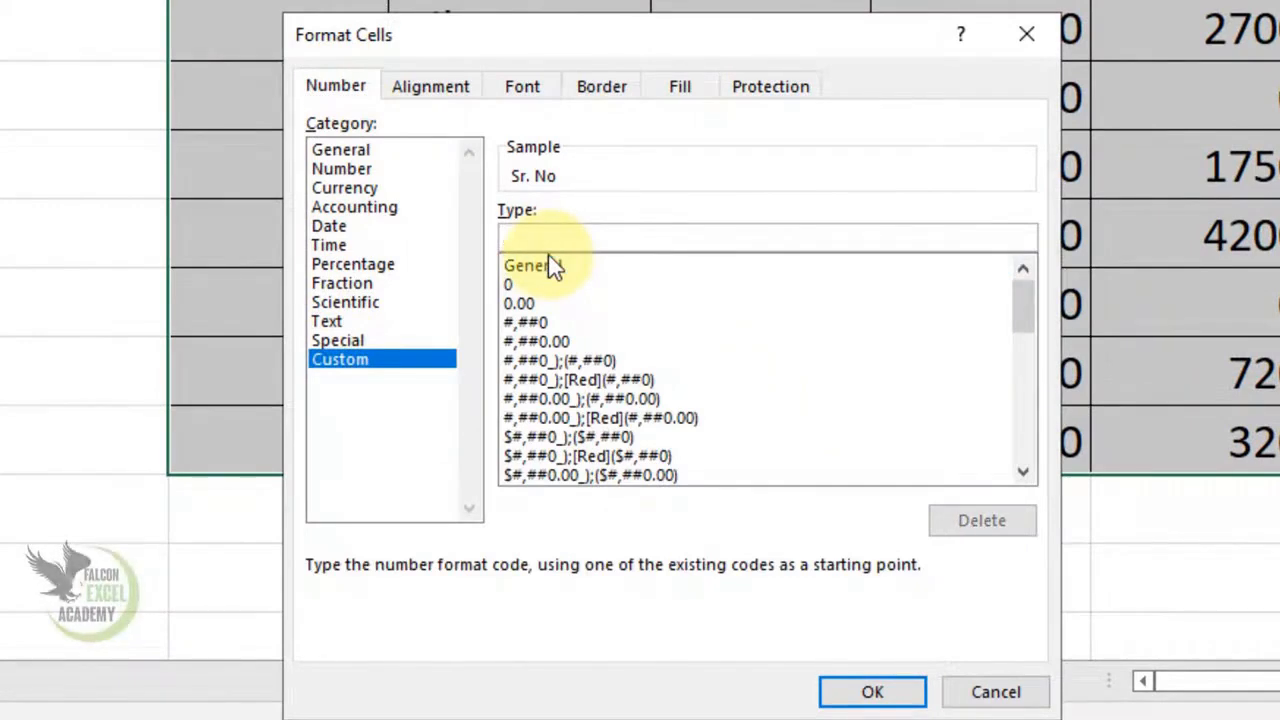
{"action": "type", "text": ";;;"}
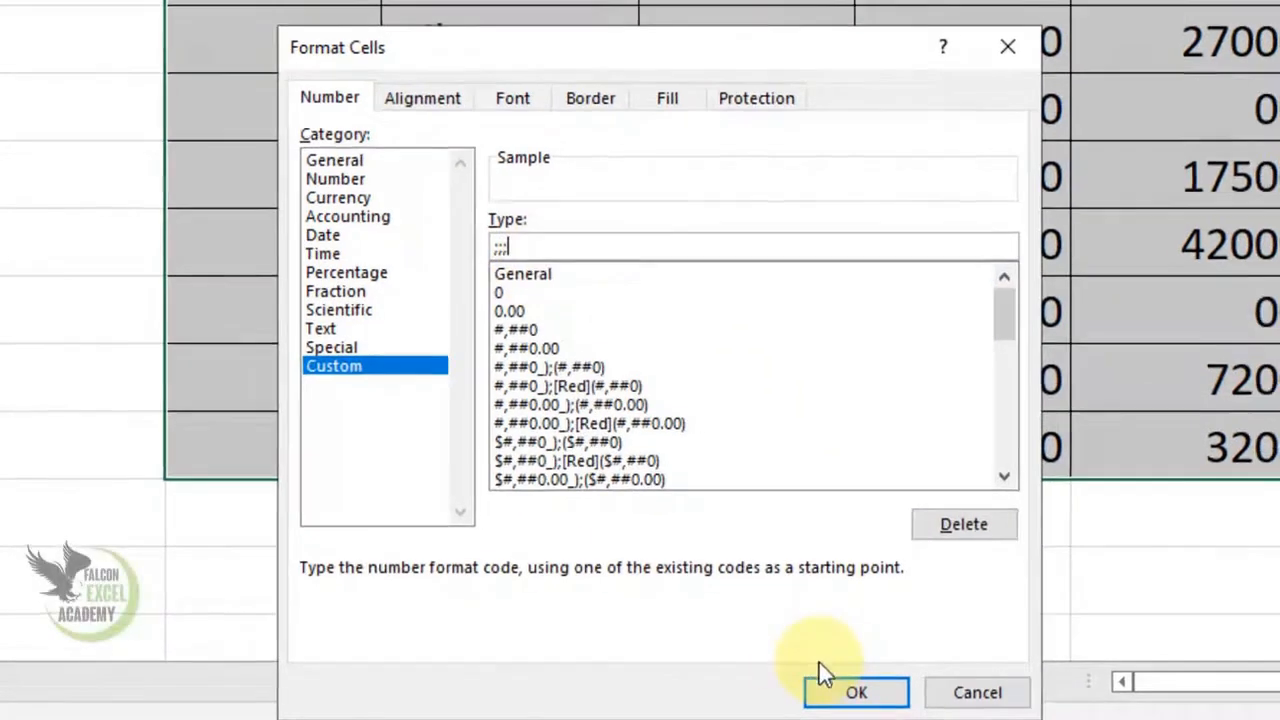
{"action": "left_click", "coordinate": [828, 685]}
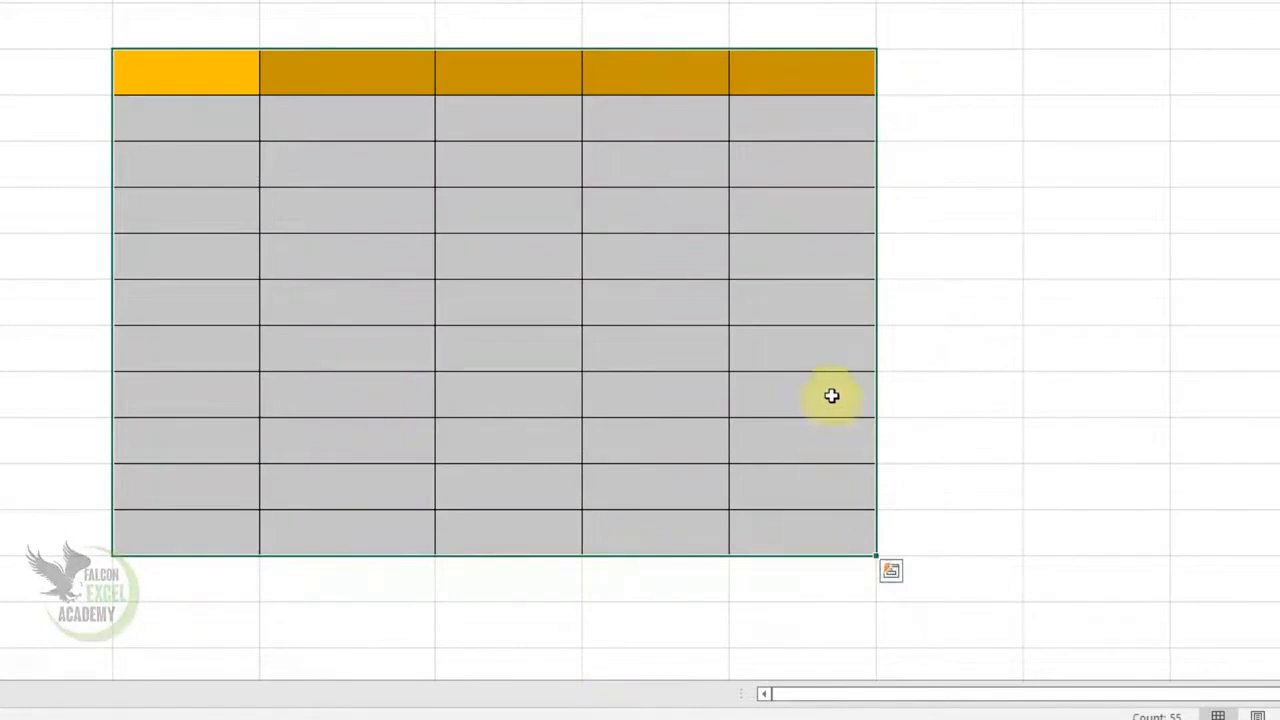
Enter 456 as the Total for item 4 in H7
{"action": "left_click", "coordinate": [805, 254]}
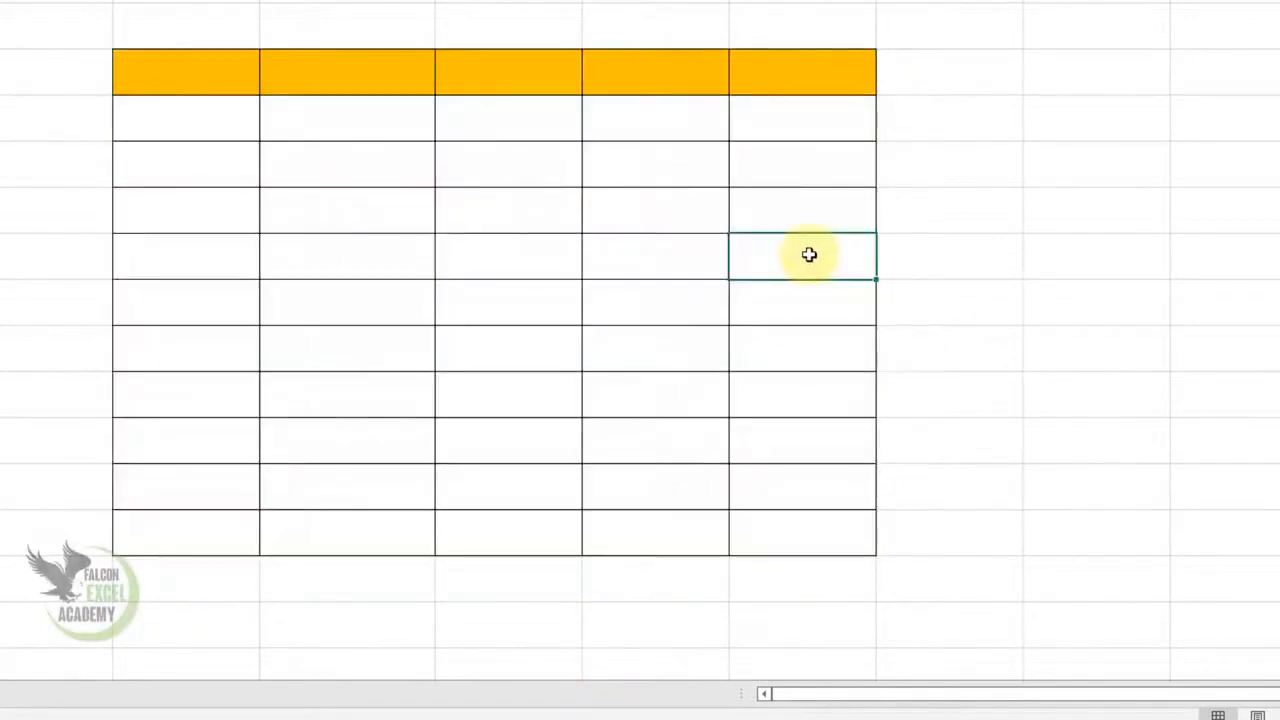
{"action": "type", "text": "456"}
{"action": "key", "text": "Return"}
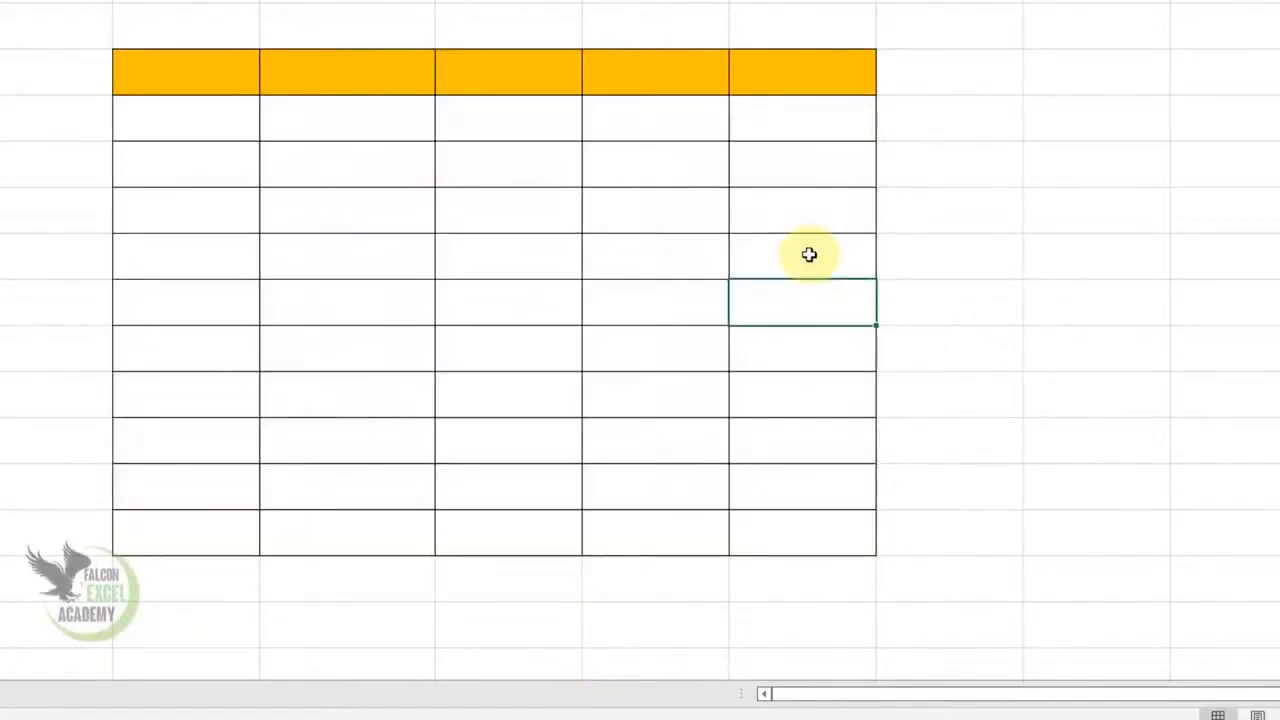
Change item 4's name to onion and item 5's name to rice
{"action": "left_click", "coordinate": [383, 246]}
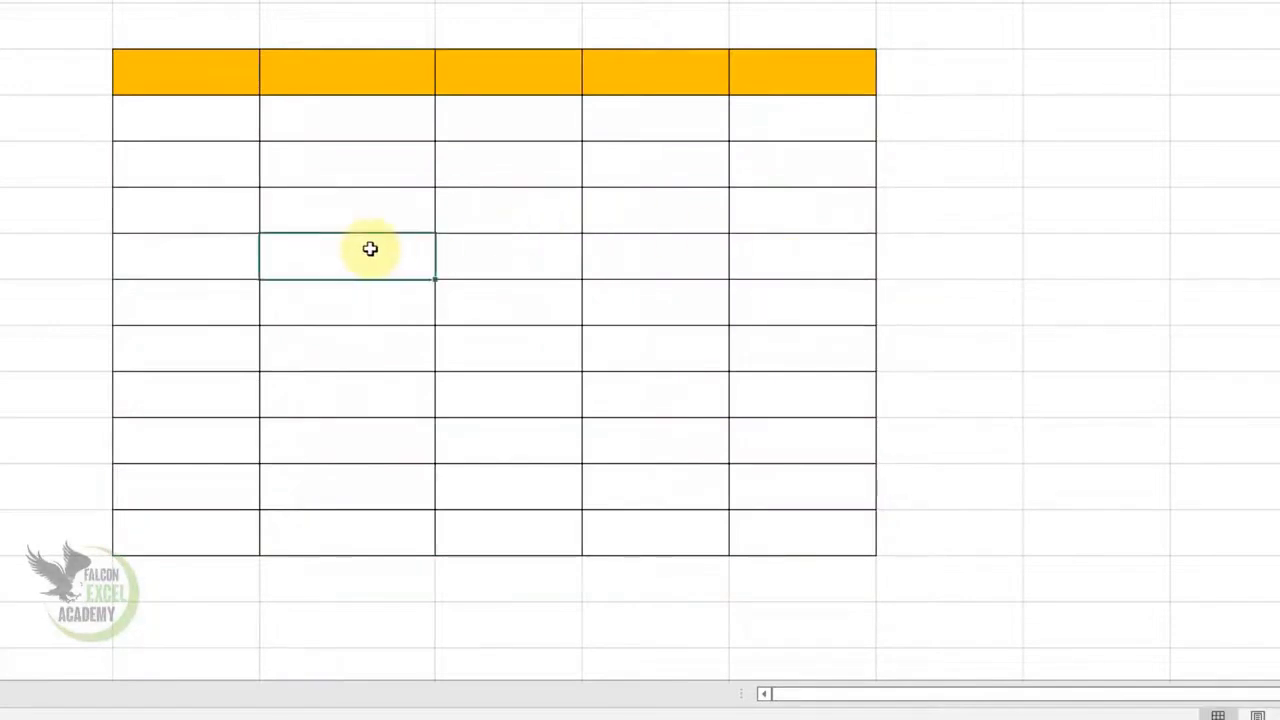
{"action": "type", "text": "onion"}
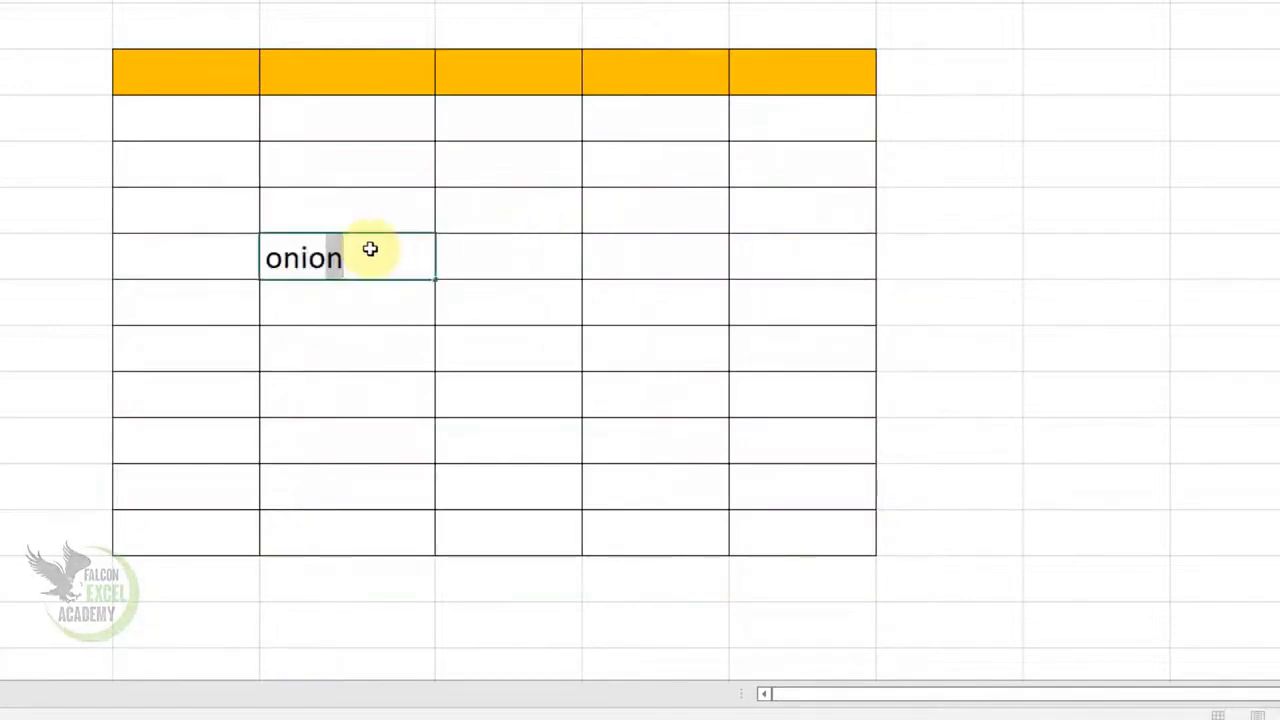
{"action": "key", "text": "Return"}
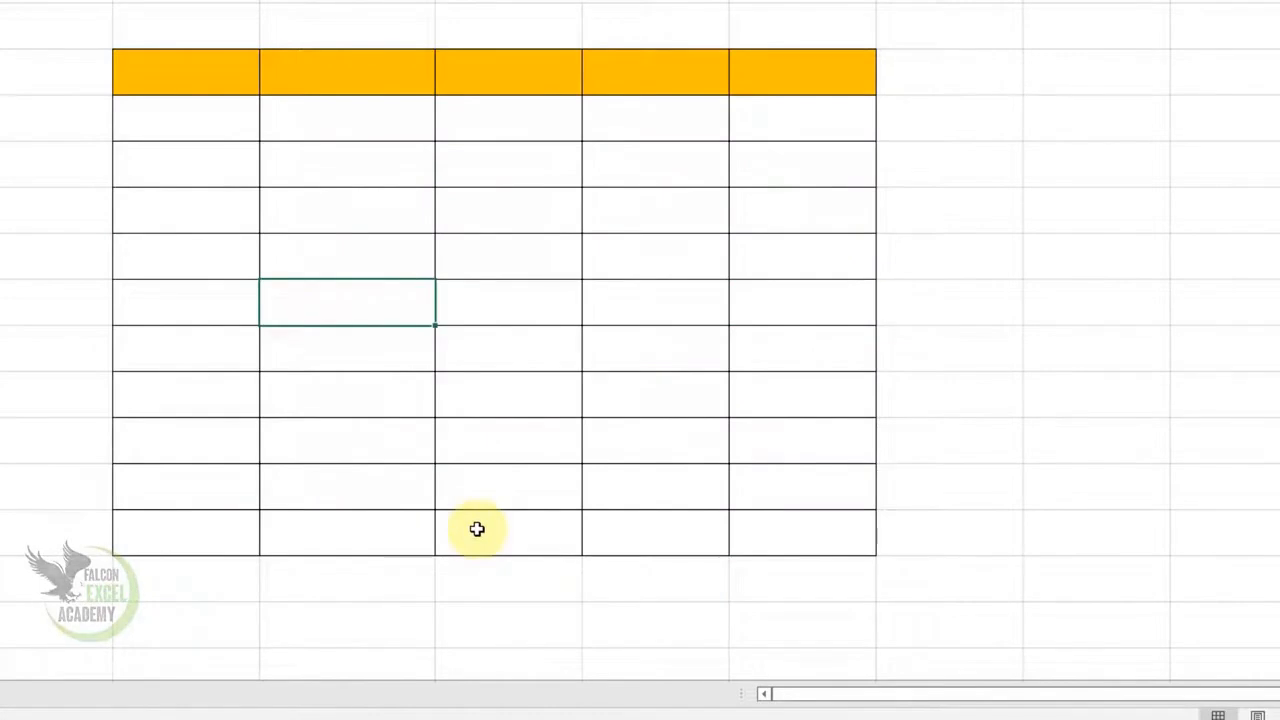
{"action": "type", "text": "Vigitables"}
{"action": "key", "text": "BackSpace"}
{"action": "key", "text": "BackSpace"}
{"action": "key", "text": "BackSpace"}
{"action": "key", "text": "BackSpace"}
{"action": "key", "text": "BackSpace"}
{"action": "key", "text": "BackSpace"}
{"action": "key", "text": "BackSpace"}
{"action": "key", "text": "BackSpace"}
{"action": "key", "text": "BackSpace"}
{"action": "key", "text": "BackSpace"}
{"action": "type", "text": "rice"}
{"action": "key", "text": "Return"}
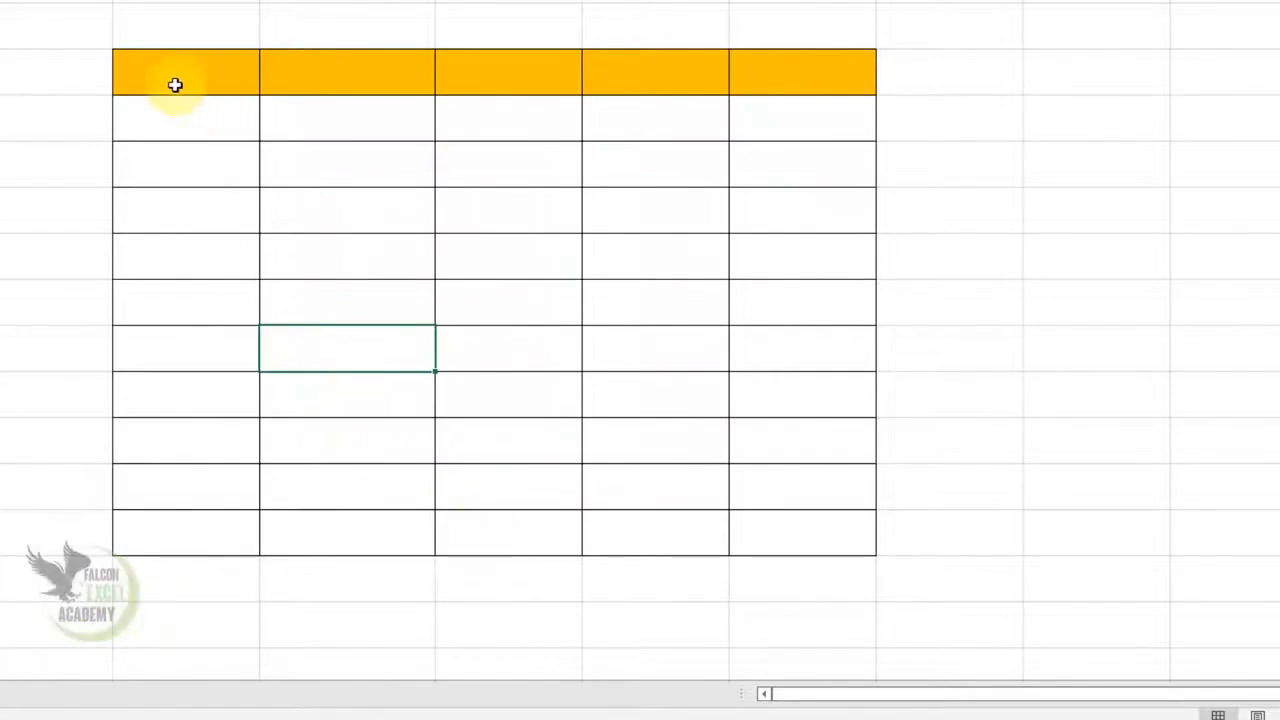
Delete the ;;; code from D3:H13 with Ctrl+1, revealing Onion, rice and 456
{"action": "left_click_drag", "start_coordinate": [175, 85], "coordinate": [791, 533]}
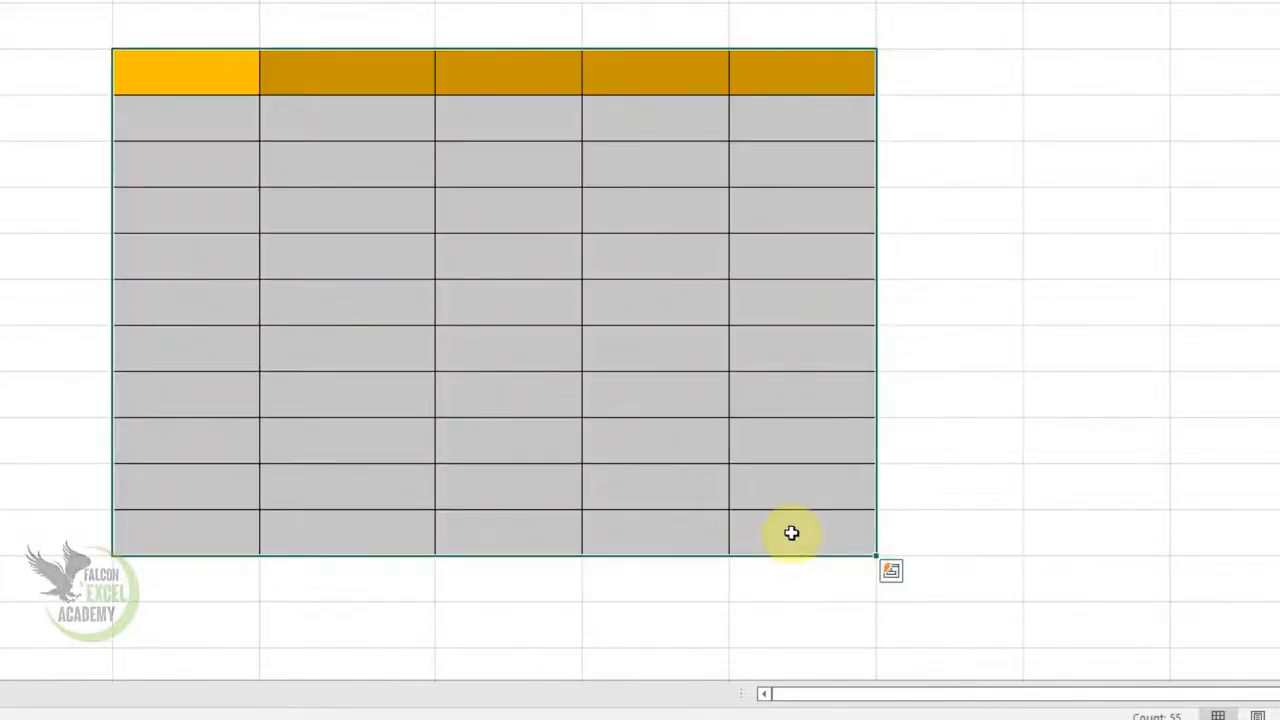
{"action": "key", "text": "ctrl+1"}
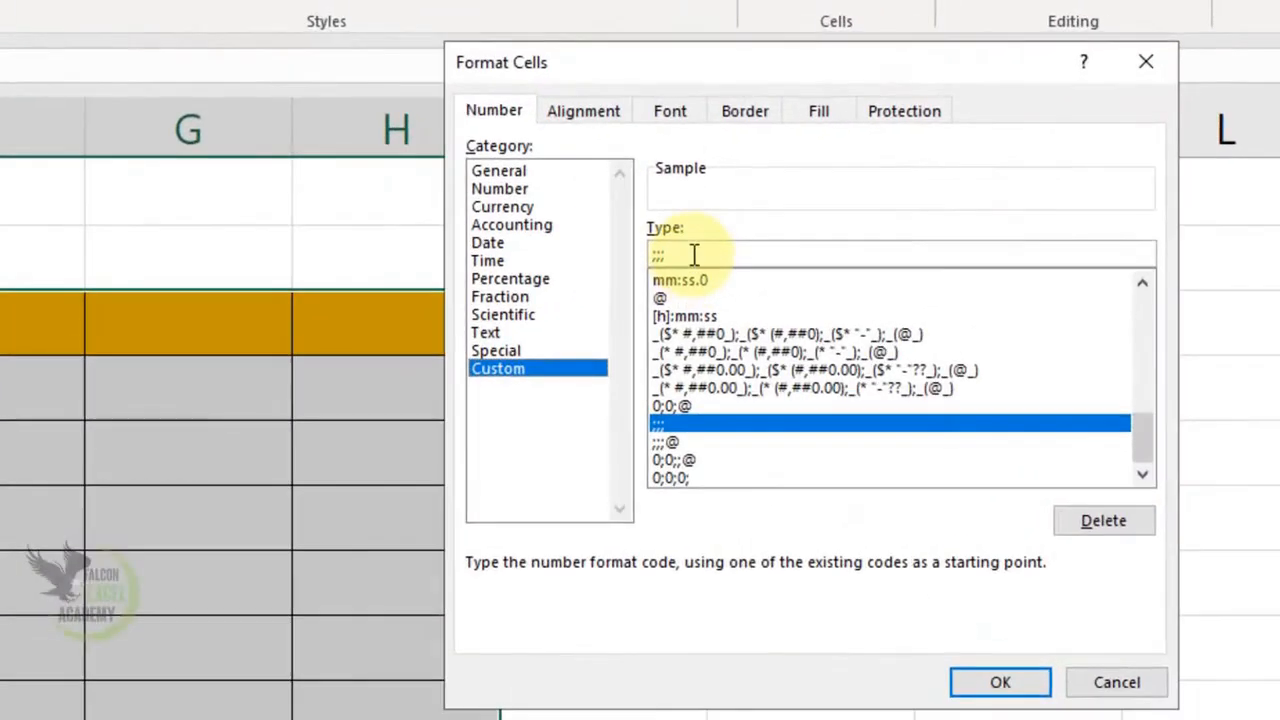
{"action": "left_click", "coordinate": [866, 179]}
{"action": "key", "text": "BackSpace"}
{"action": "key", "text": "BackSpace"}
{"action": "key", "text": "BackSpace"}
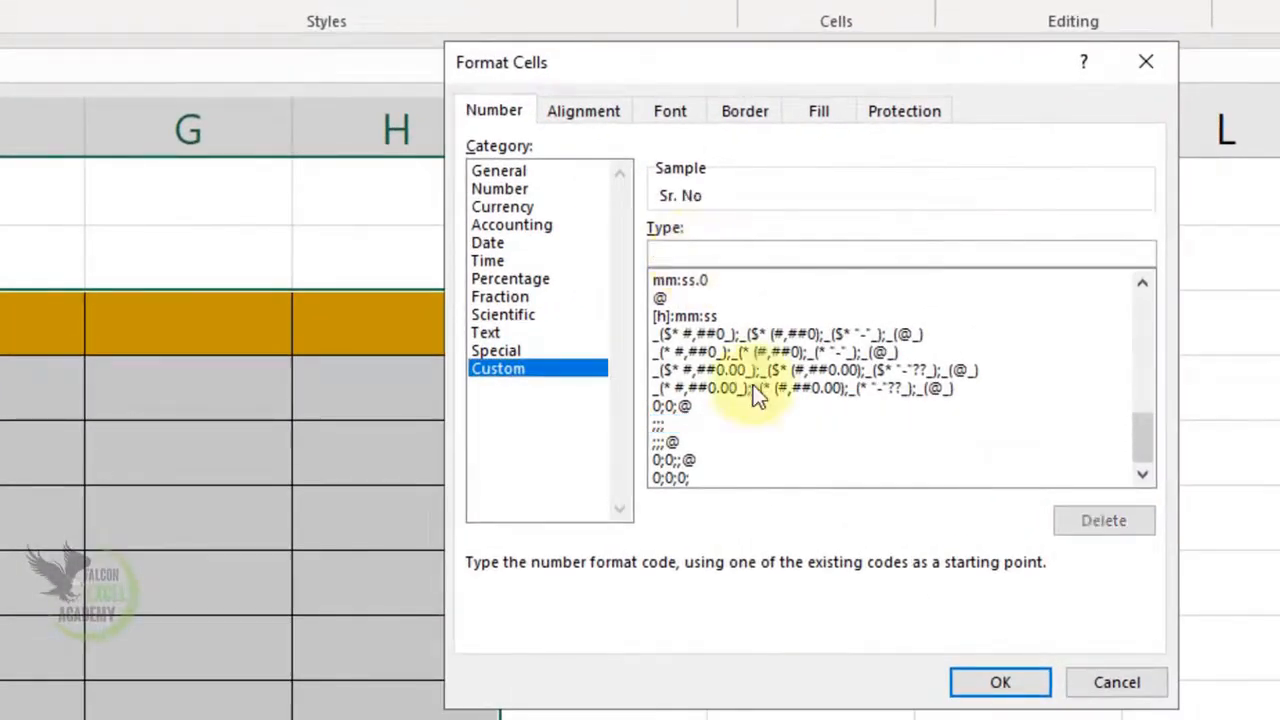
{"action": "left_click", "coordinate": [1040, 688]}
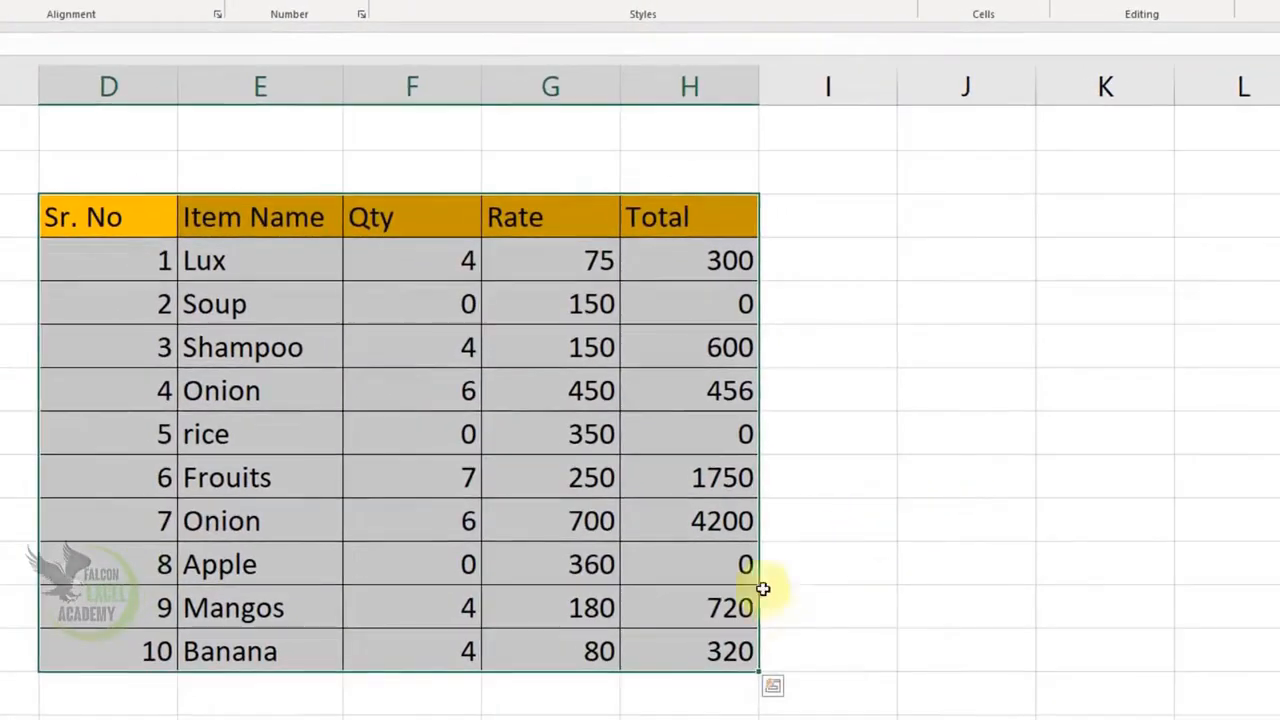